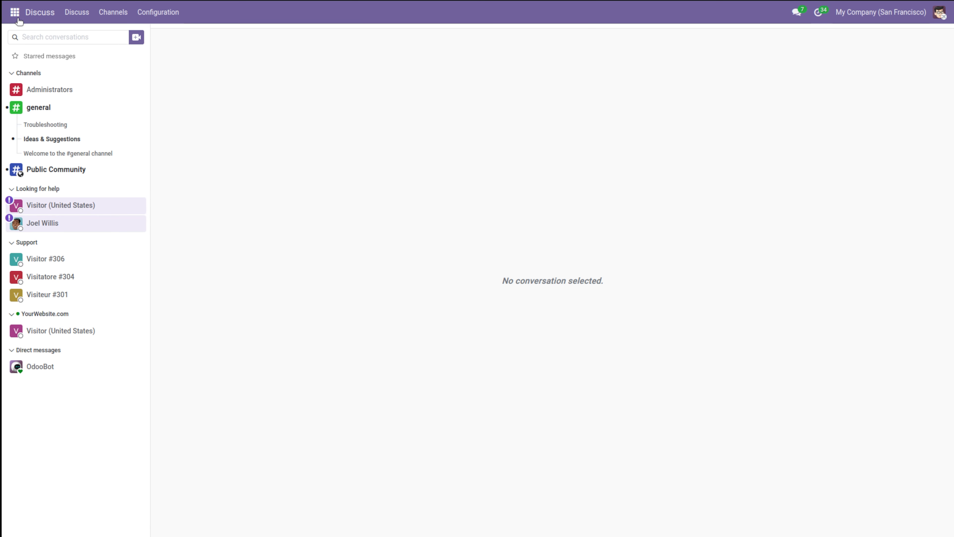
# Step: Open the Recruitment app and view the Marketing and Community Manager applications pipeline, returning to job positions
pyautogui.click(15, 12)
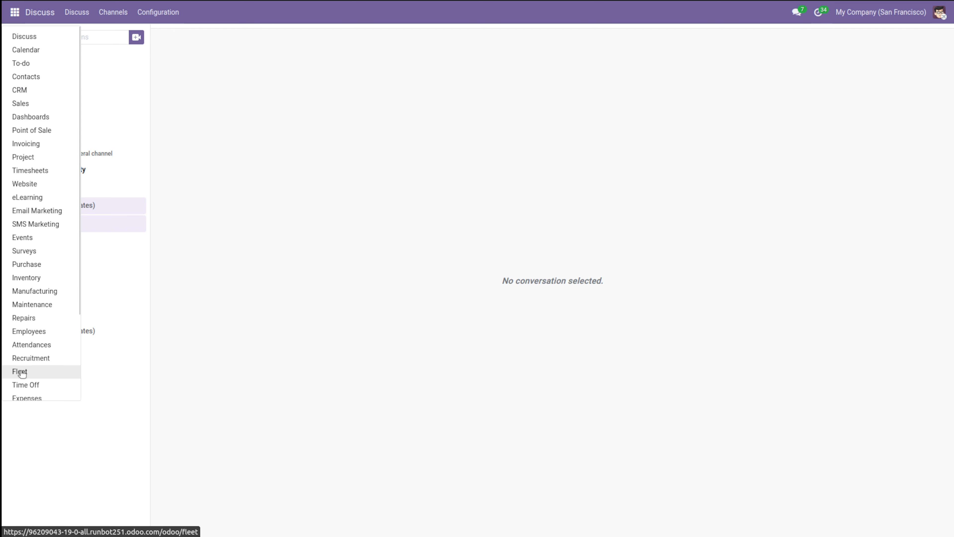
pyautogui.click(23, 358)
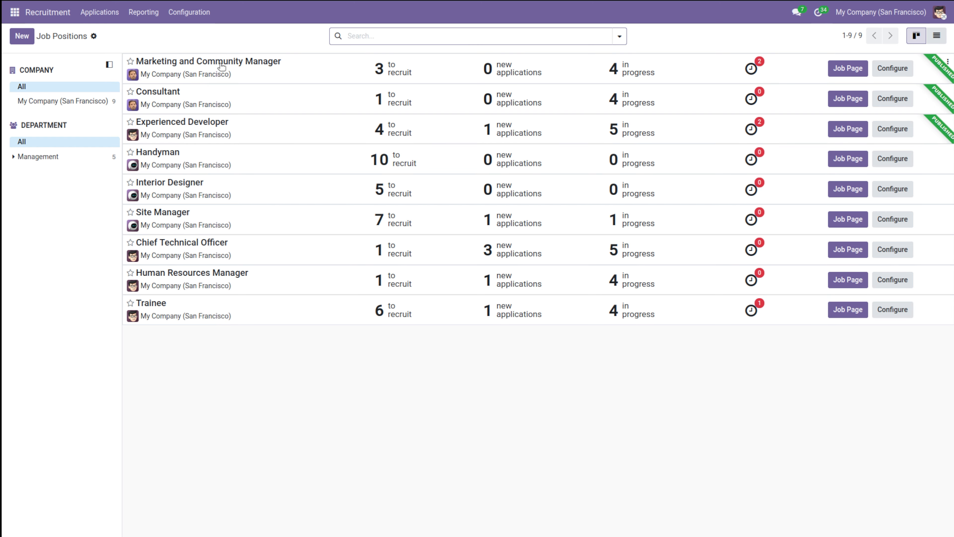
pyautogui.click(447, 72)
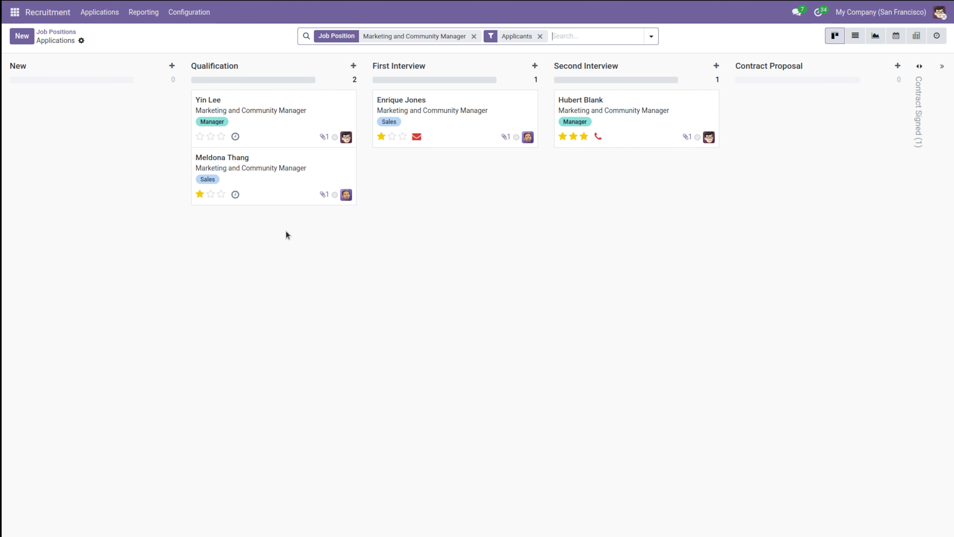
pyautogui.click(67, 32)
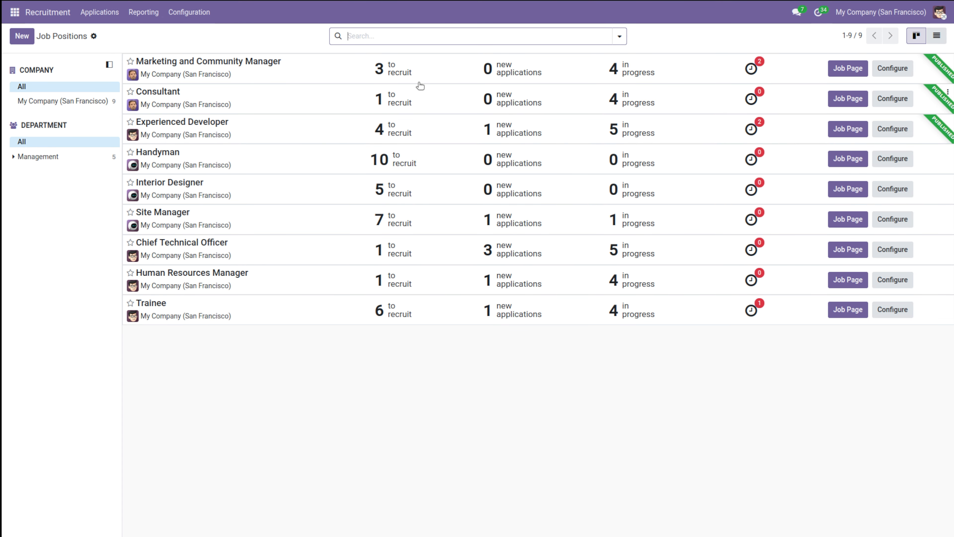
pyautogui.click(389, 74)
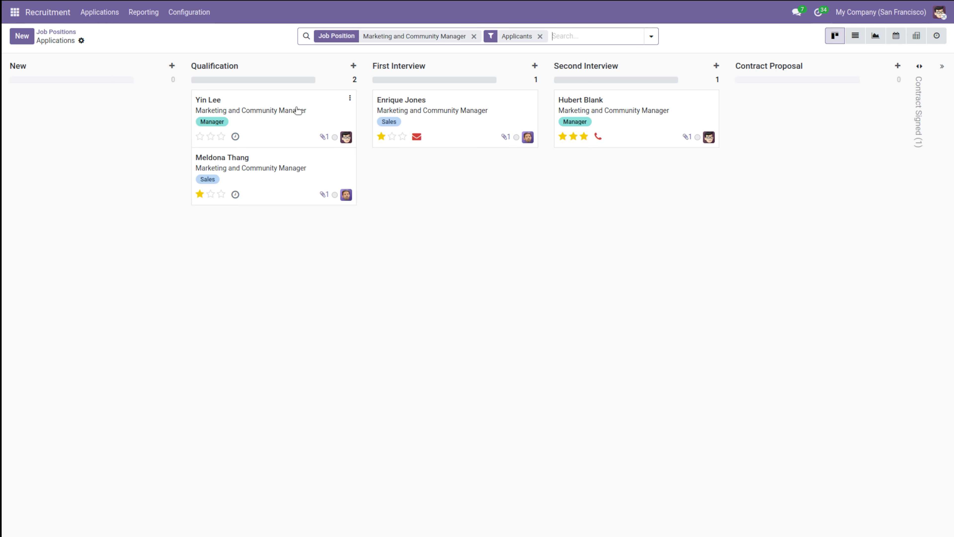
pyautogui.click(68, 33)
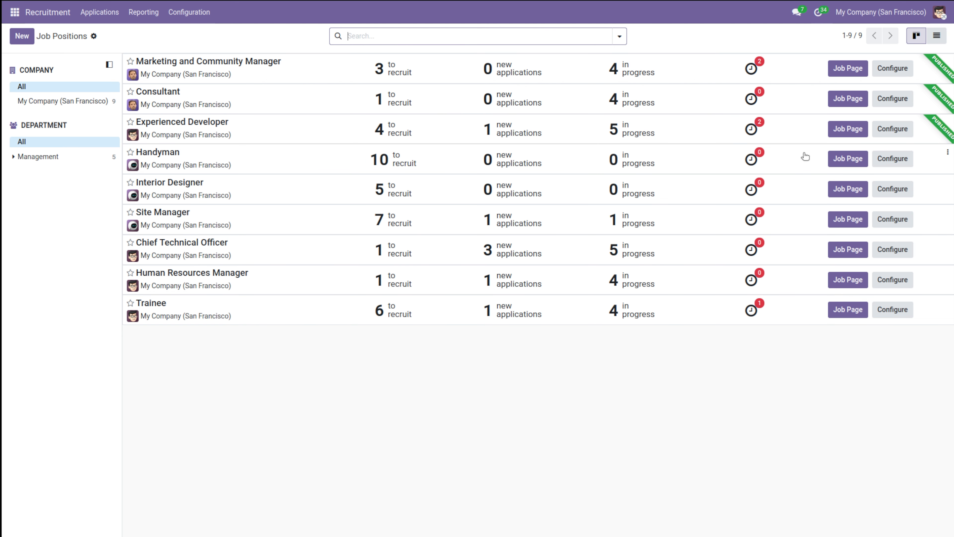
# Step: Open the Marketing and Community Manager configuration and review its Summary, Application Info and Trackers tabs
pyautogui.click(906, 67)
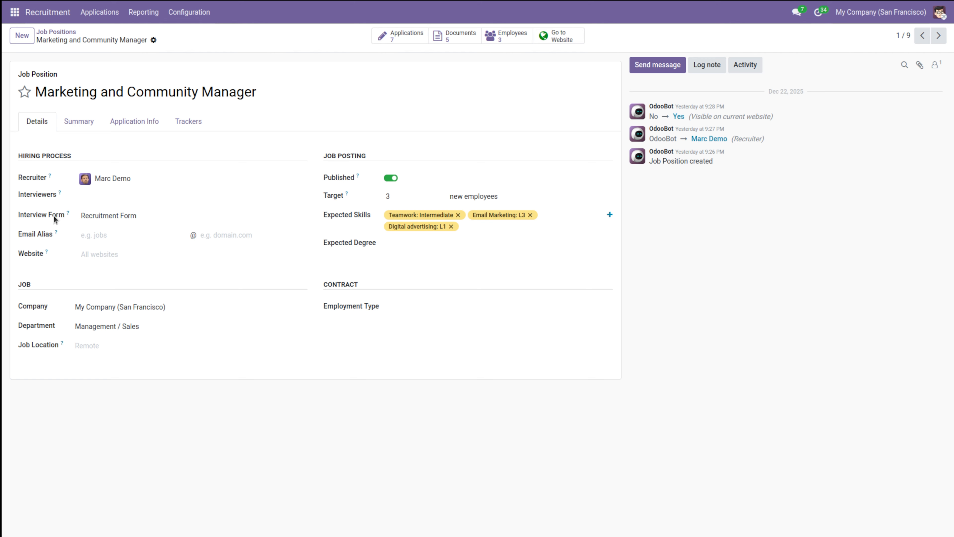
pyautogui.click(83, 123)
pyautogui.click(146, 124)
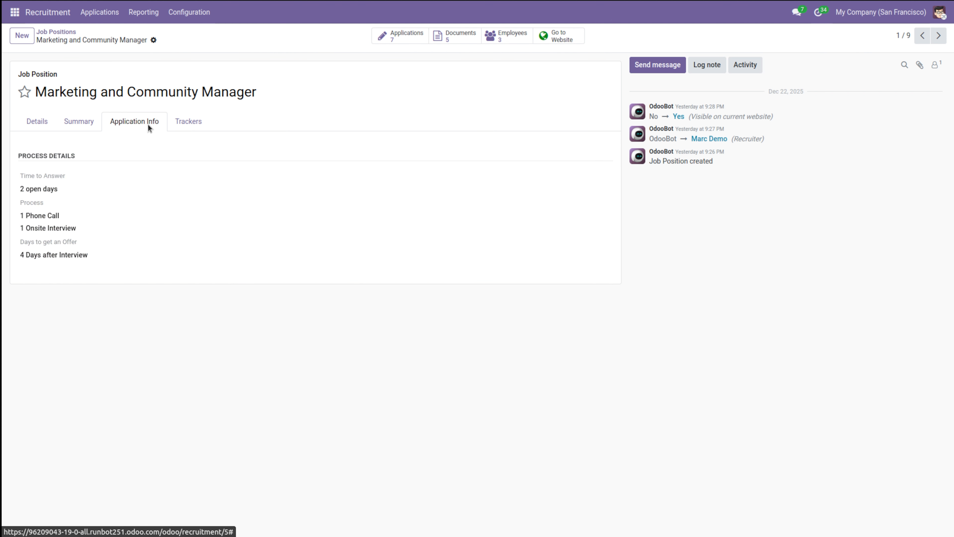
pyautogui.click(192, 122)
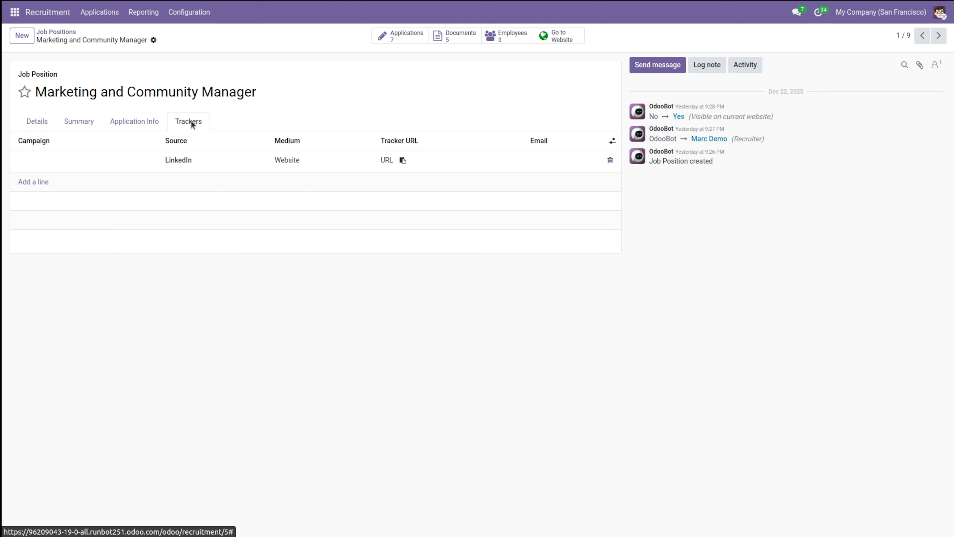
pyautogui.click(33, 118)
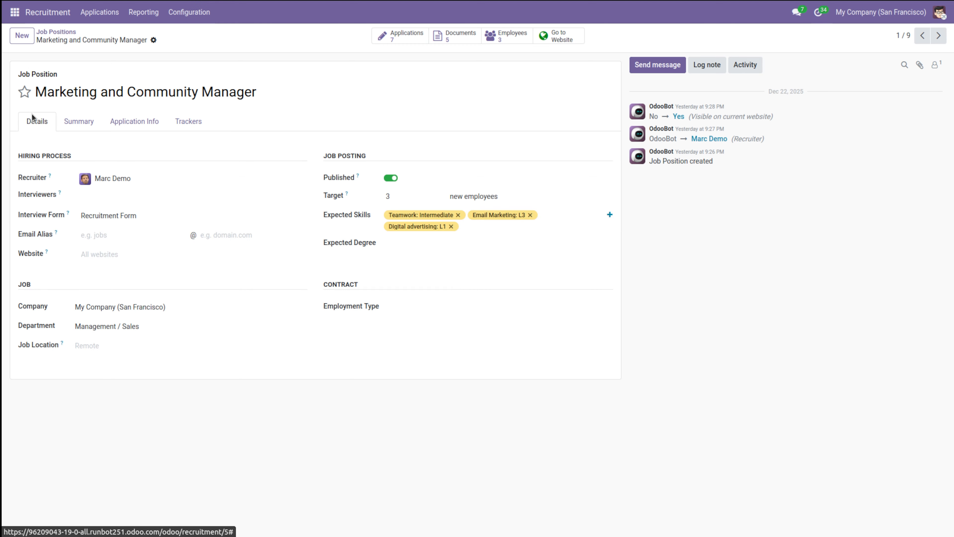
# Step: Return to the job positions and switch to list view and back to kanban view
pyautogui.click(41, 34)
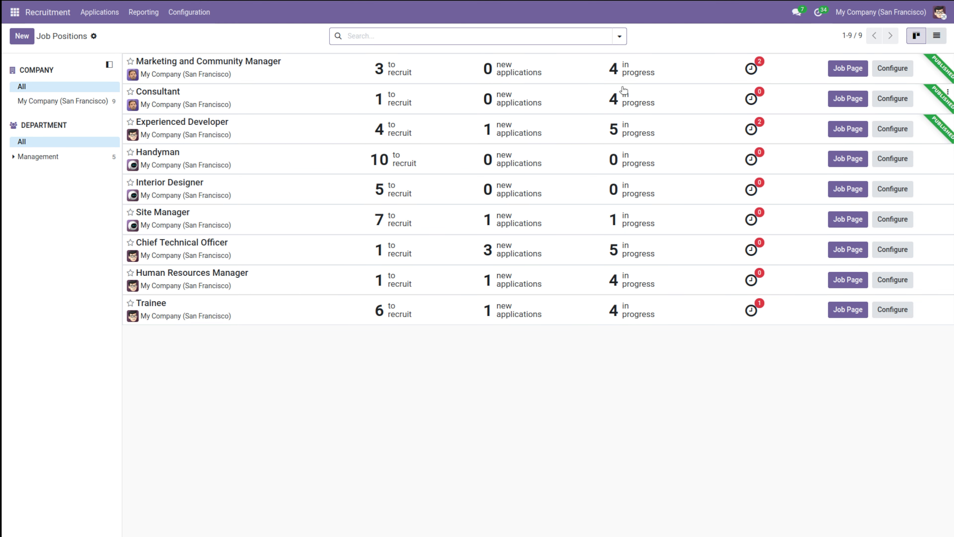
pyautogui.click(937, 35)
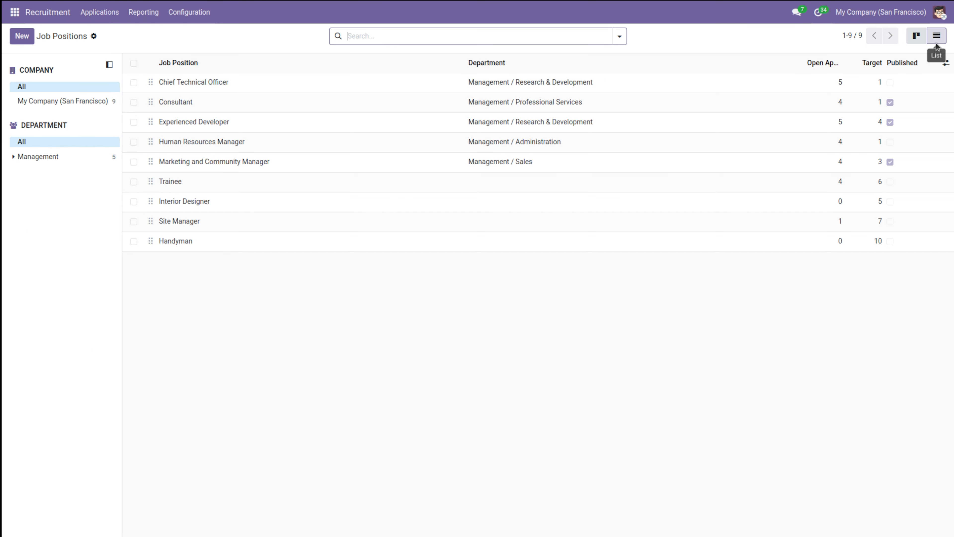
pyautogui.click(917, 36)
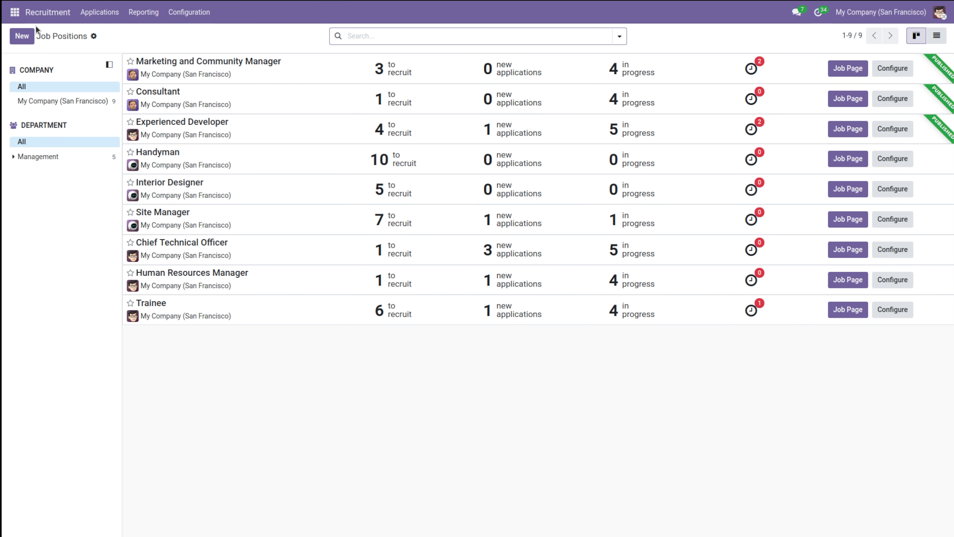
# Step: Create a new job position named Sales manager and return to the job positions overview
pyautogui.click(21, 36)
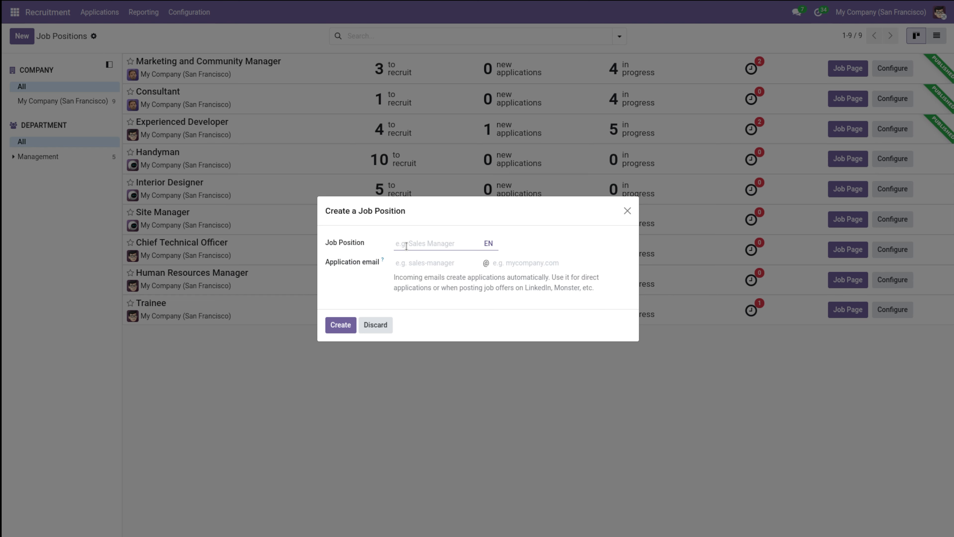
pyautogui.write('Sales manager')
pyautogui.click(434, 260)
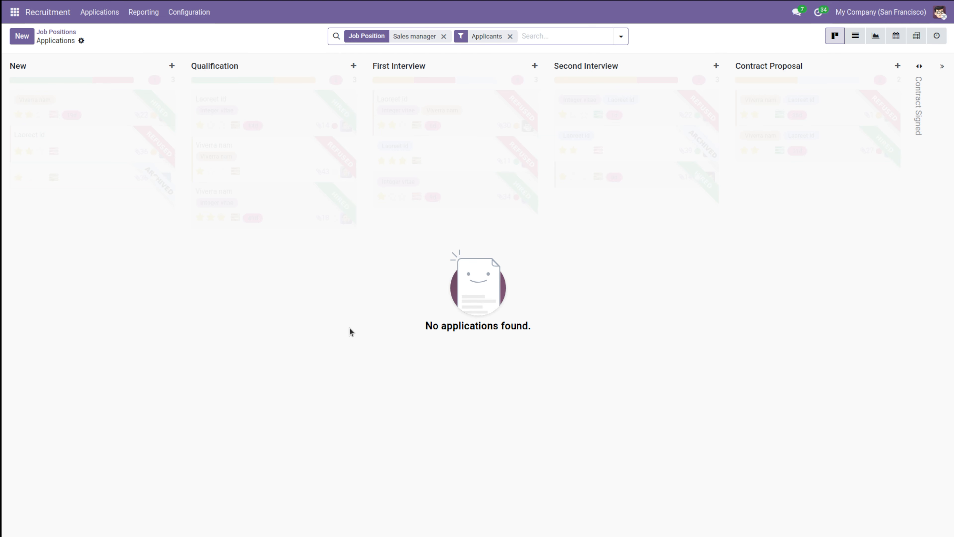
pyautogui.click(57, 33)
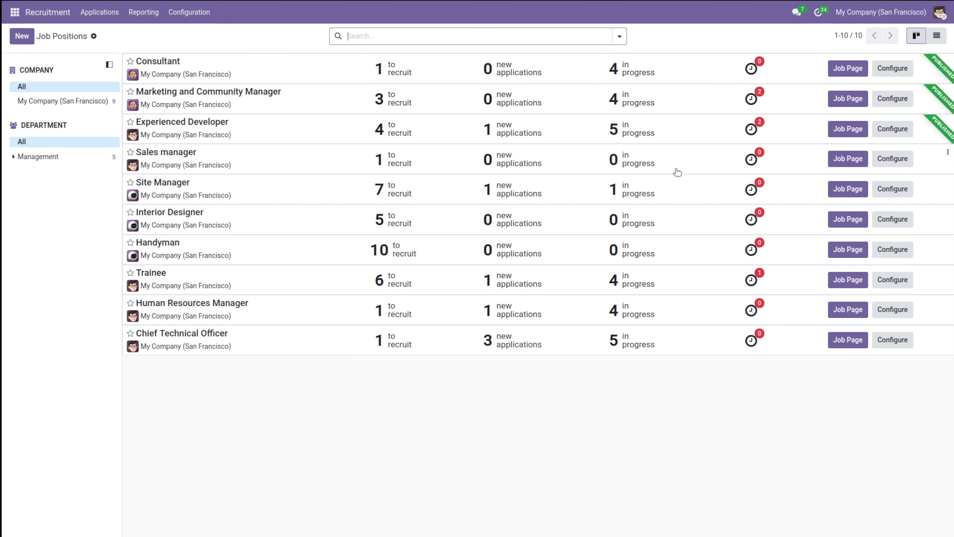
# Step: Open the Sales manager configuration and review its Summary, Application Info and Trackers tabs
pyautogui.click(888, 161)
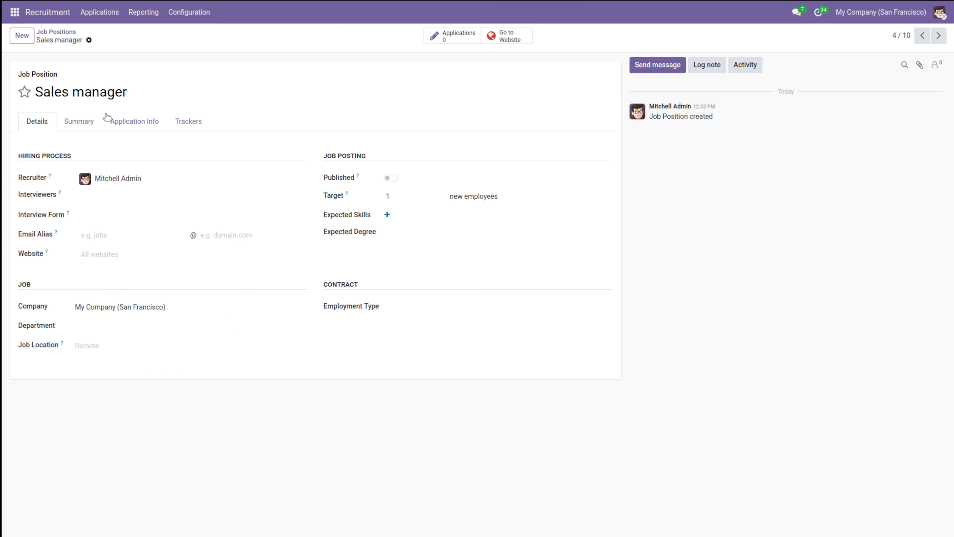
pyautogui.click(74, 128)
pyautogui.click(143, 123)
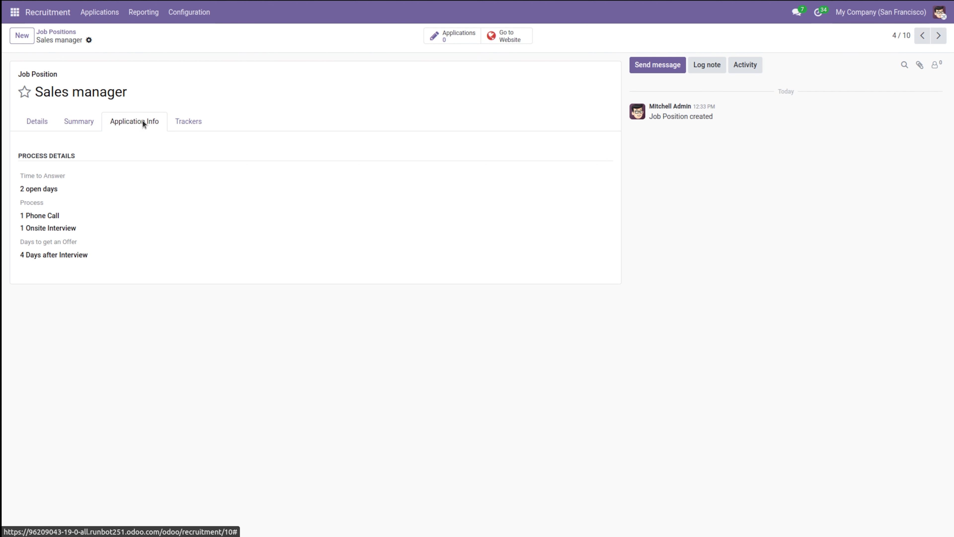
pyautogui.click(189, 122)
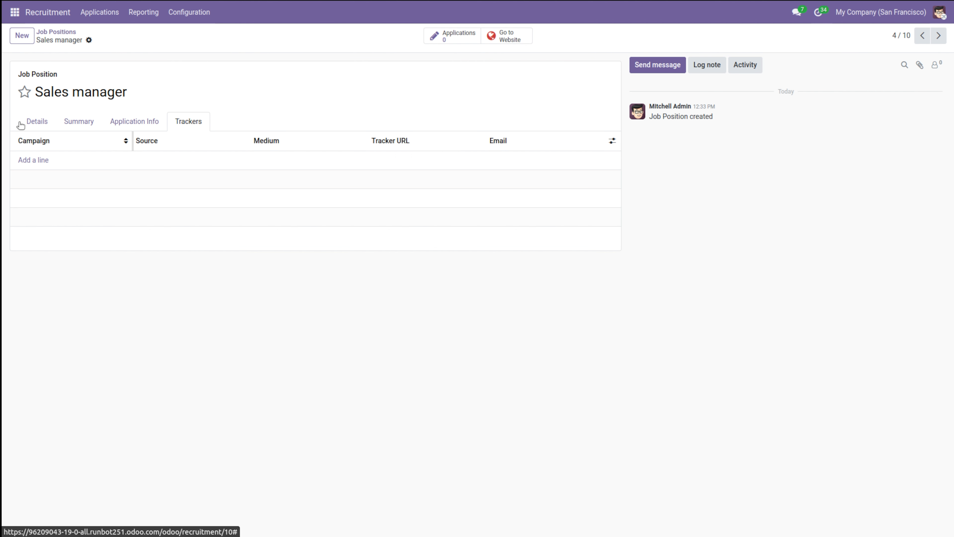
pyautogui.click(42, 121)
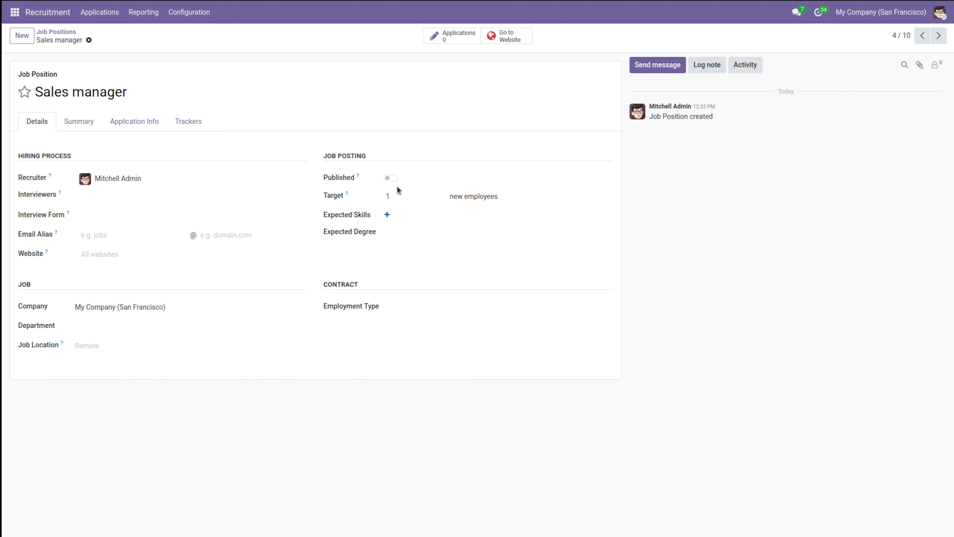
# Step: Set the Sales manager target to 5 new employees and publish the position
pyautogui.click(389, 195)
pyautogui.write('5')
pyautogui.click(390, 179)
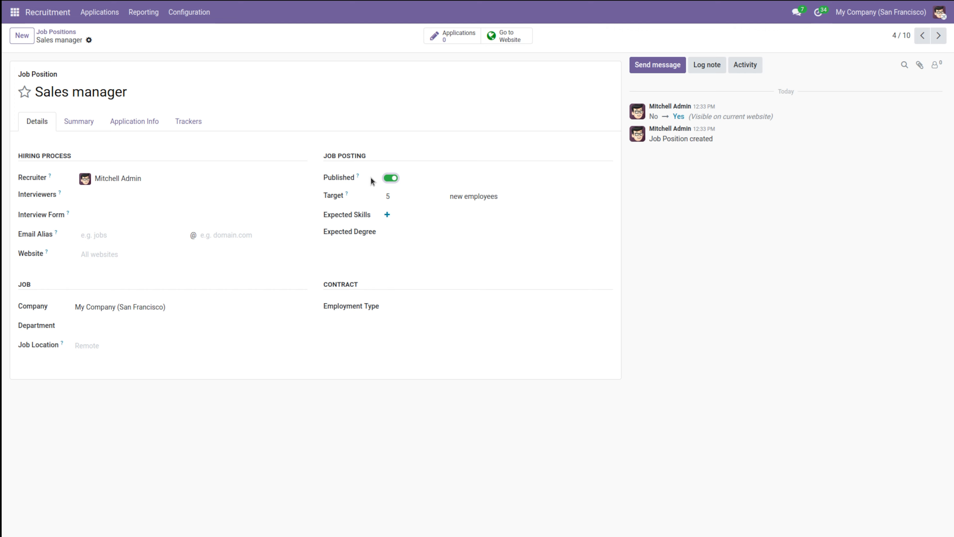
# Step: Add English at level B1 as an expected language skill for the position
pyautogui.click(388, 215)
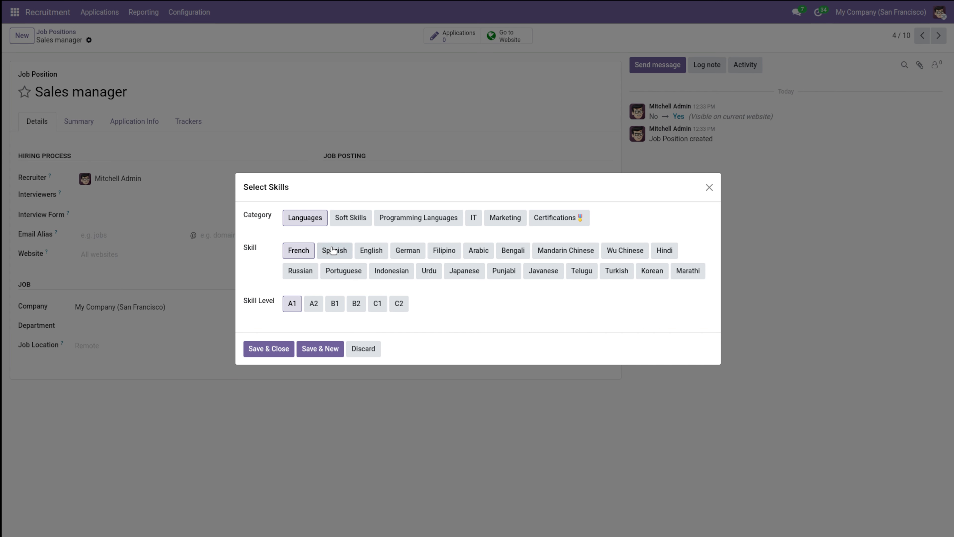
pyautogui.click(371, 251)
pyautogui.click(299, 251)
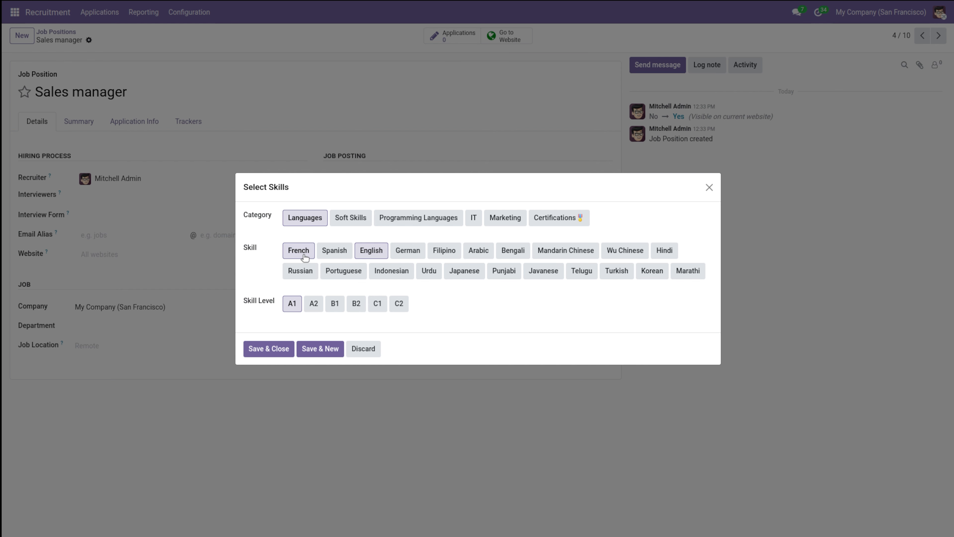
pyautogui.click(386, 252)
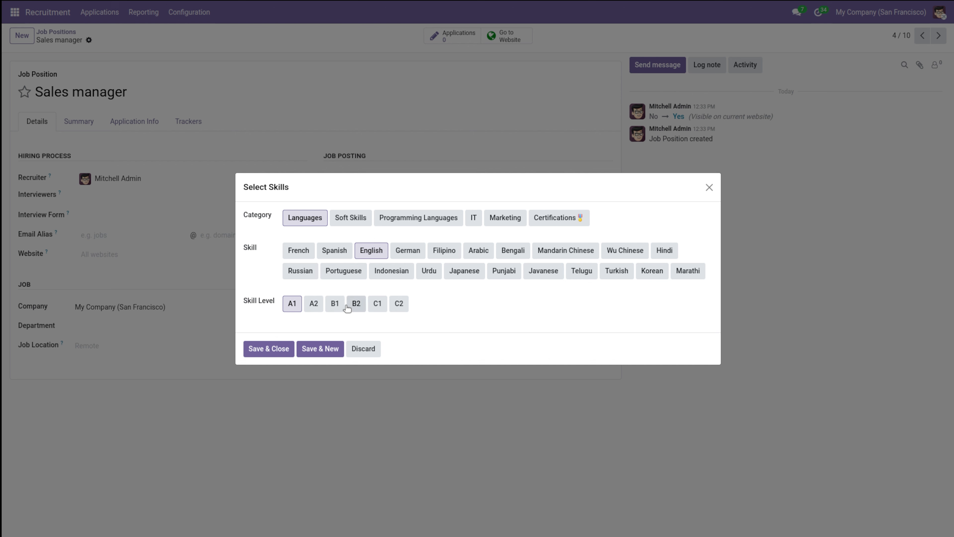
pyautogui.click(335, 304)
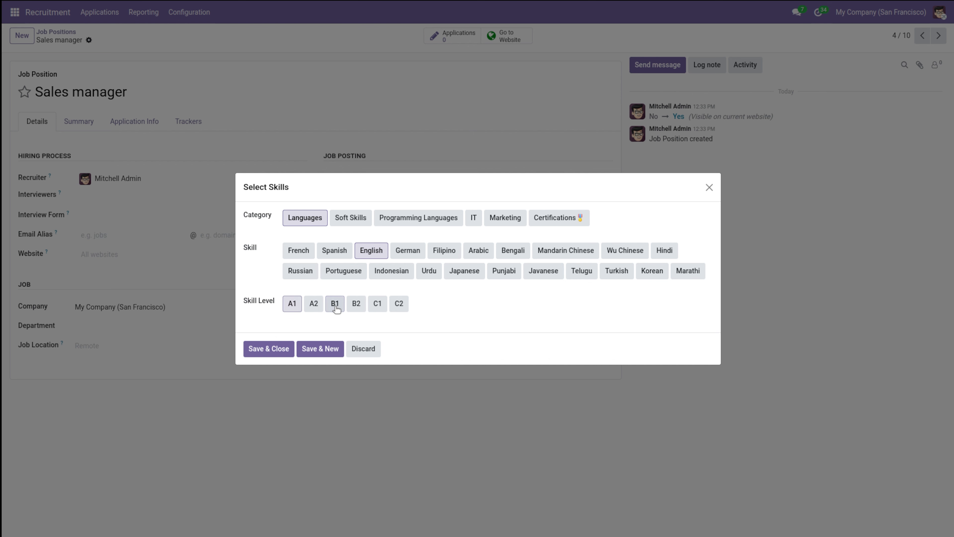
pyautogui.click(282, 349)
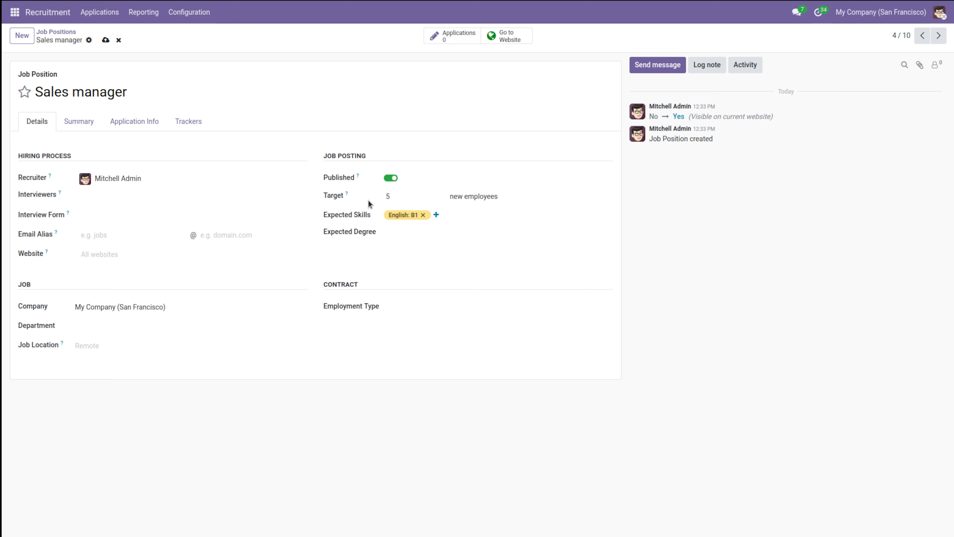
# Step: Add Communication at level L1 as an expected marketing skill and set the expected degree to Graduate
pyautogui.click(435, 215)
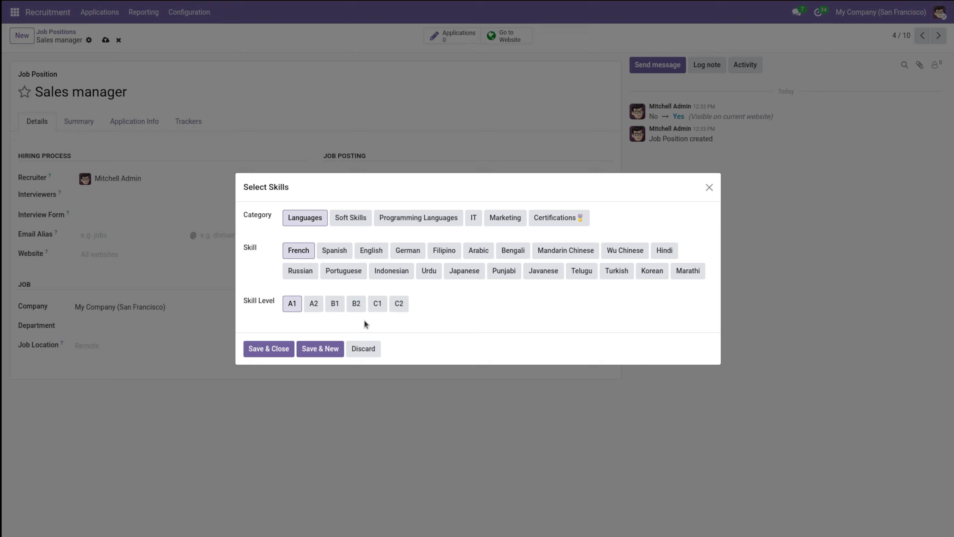
pyautogui.click(511, 218)
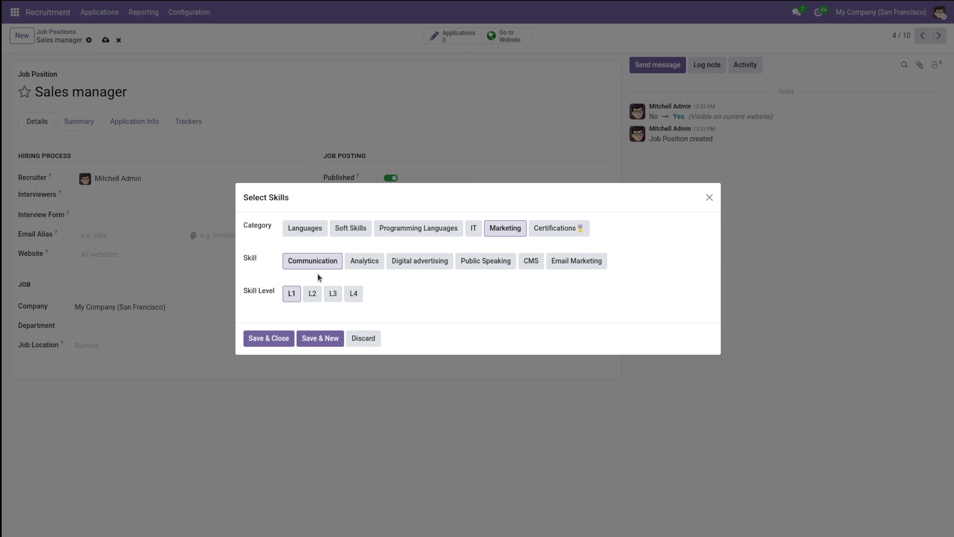
pyautogui.click(265, 340)
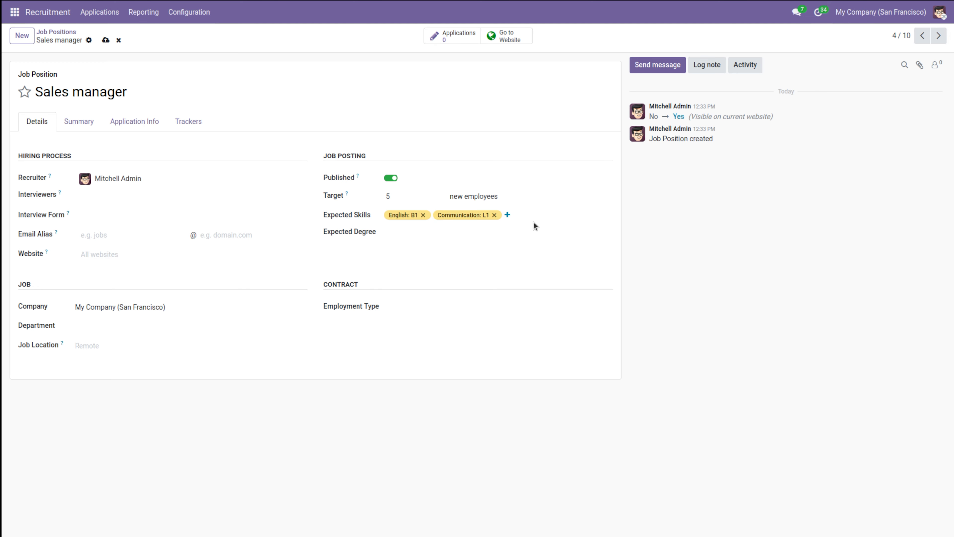
pyautogui.click(410, 235)
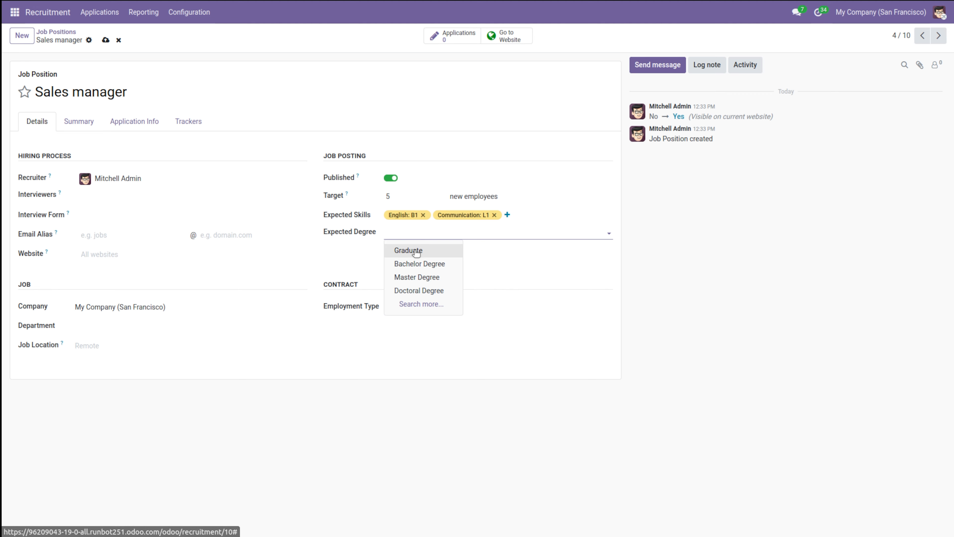
pyautogui.click(414, 250)
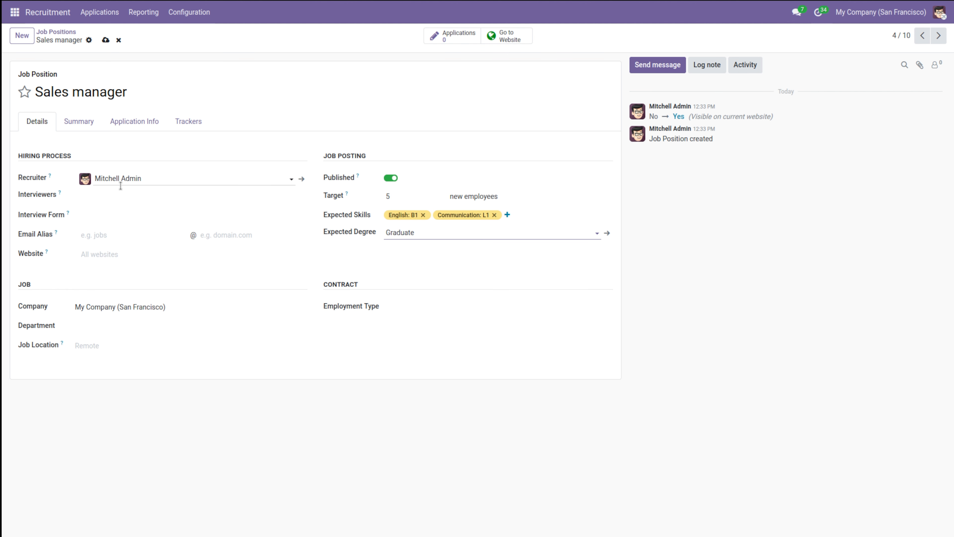
# Step: Add the other available user as interviewer and set the interview form to Recruitment Form
pyautogui.click(101, 196)
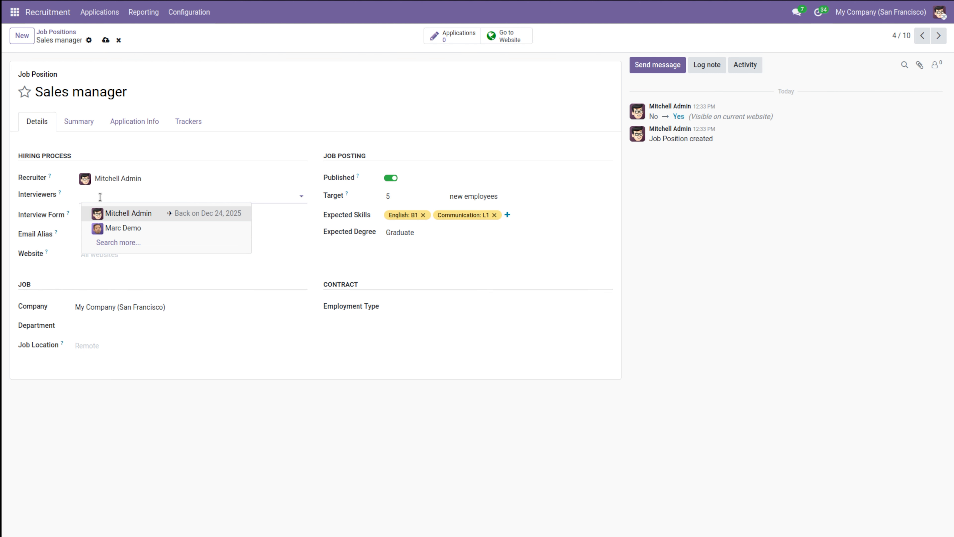
pyautogui.click(129, 228)
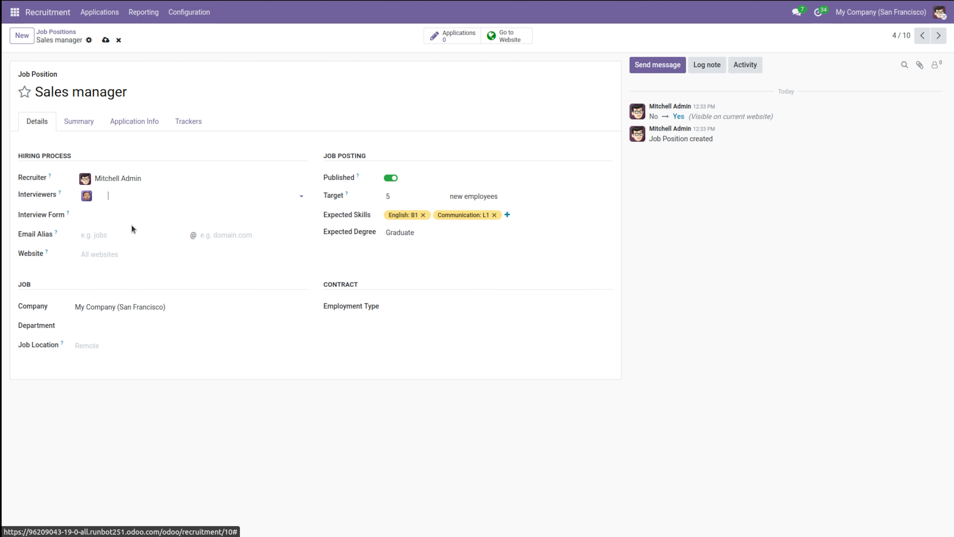
pyautogui.click(92, 218)
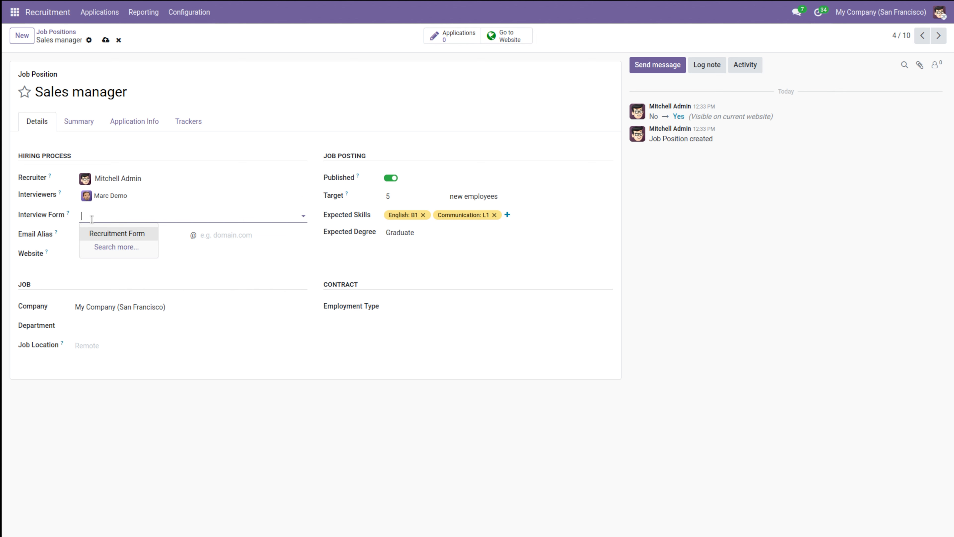
pyautogui.click(110, 234)
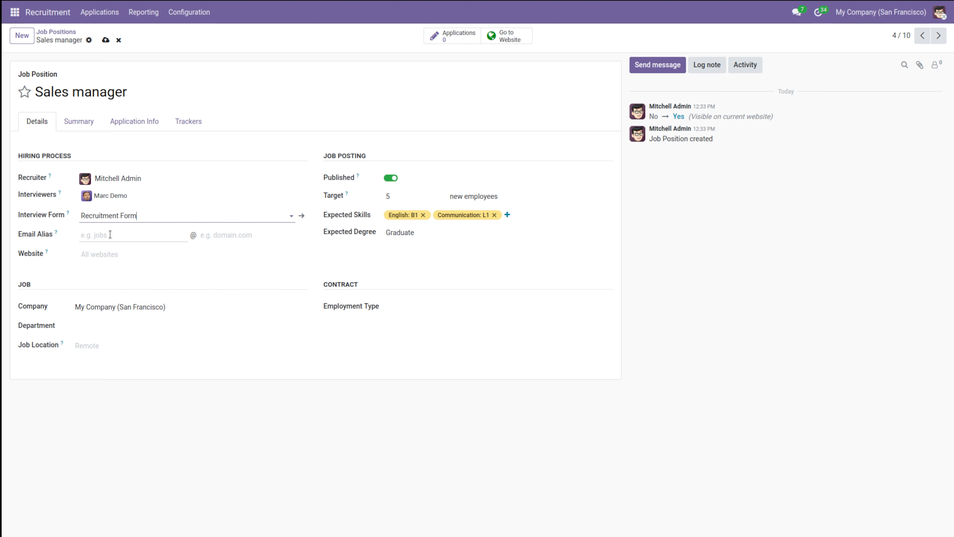
pyautogui.click(110, 235)
pyautogui.click(107, 257)
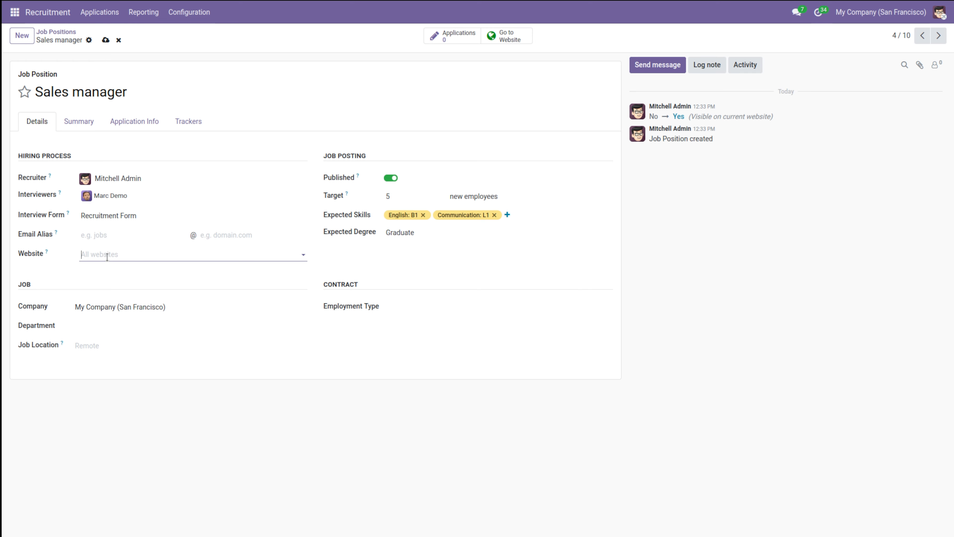
pyautogui.click(67, 268)
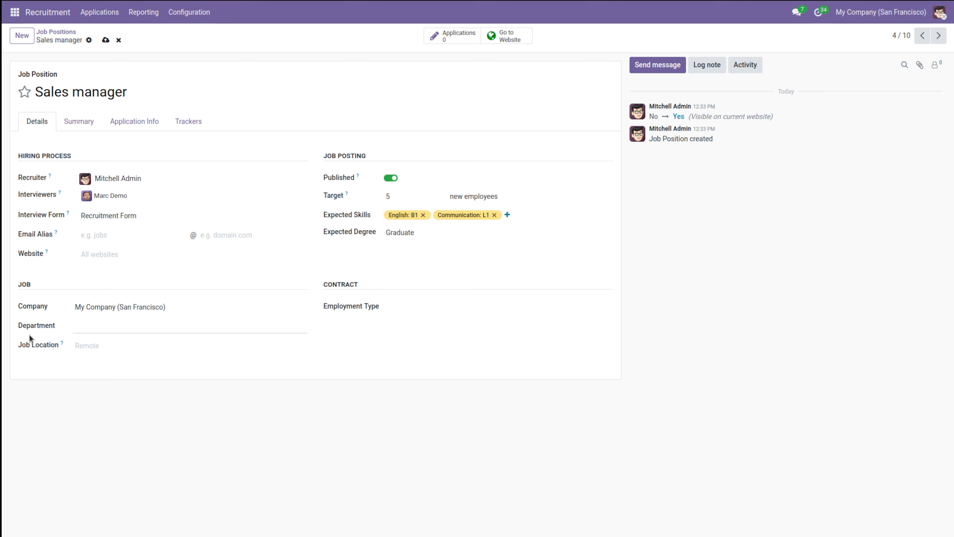
pyautogui.click(94, 345)
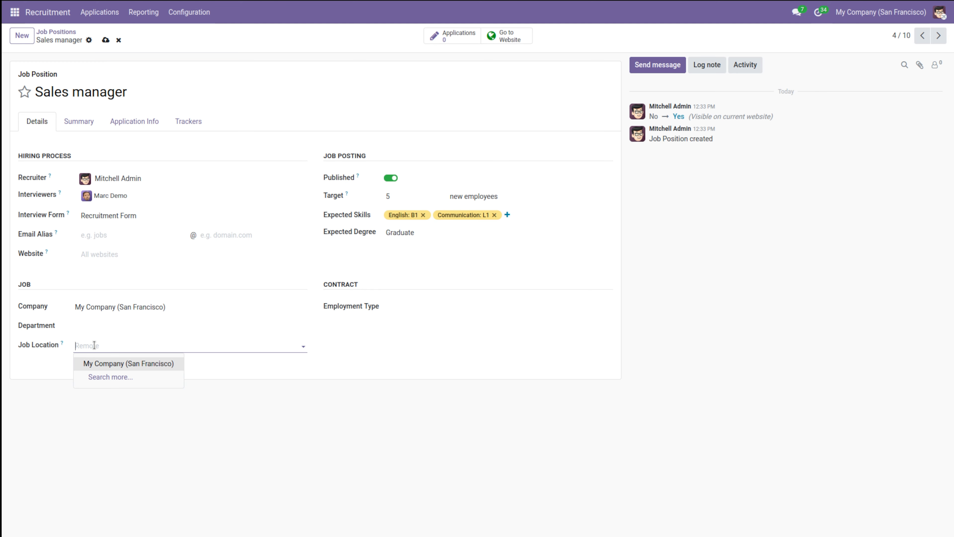
pyautogui.click(95, 346)
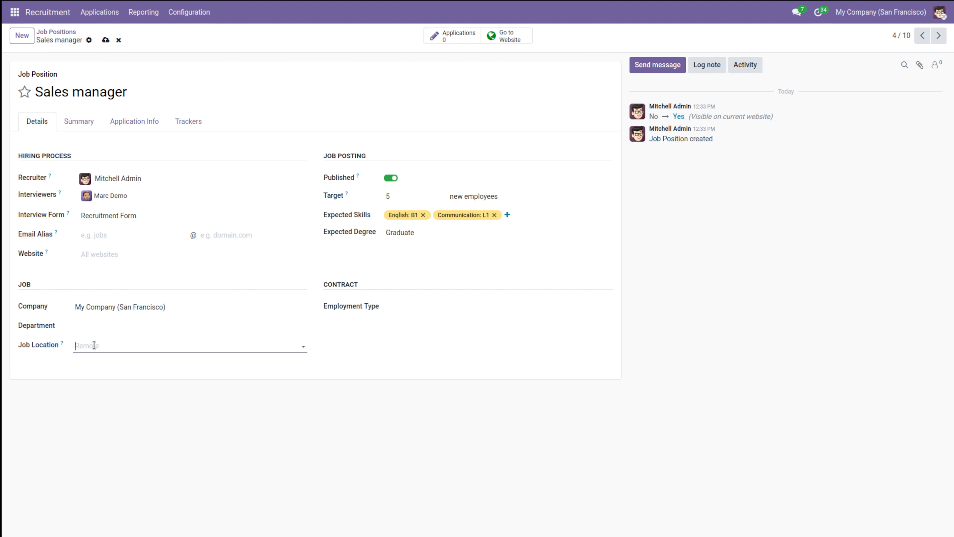
# Step: Set the employment type of the Sales manager position to Permanent
pyautogui.click(436, 308)
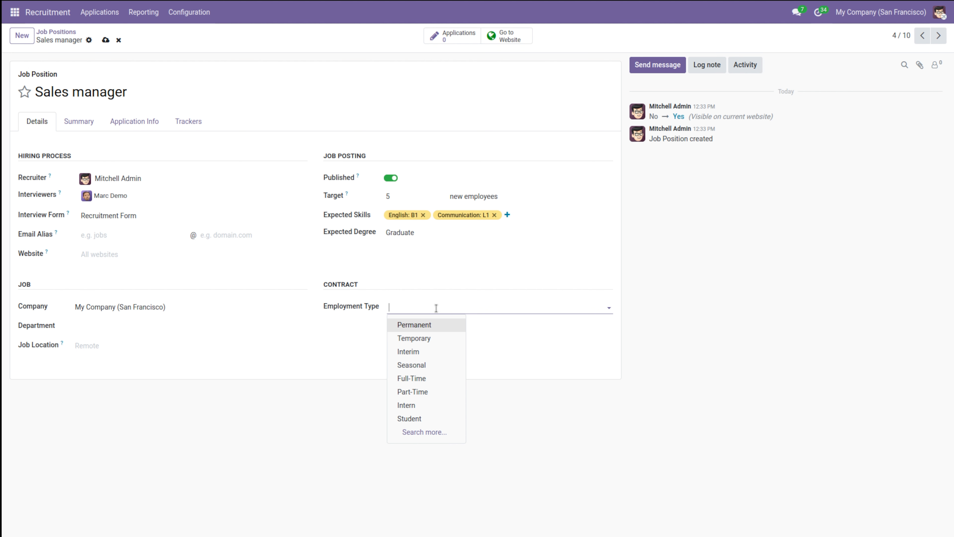
pyautogui.click(424, 330)
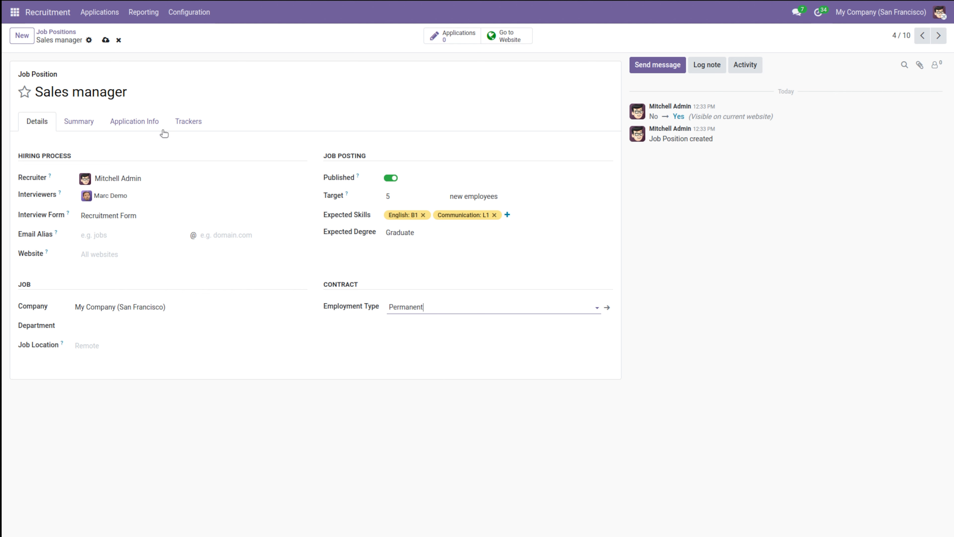
pyautogui.click(73, 117)
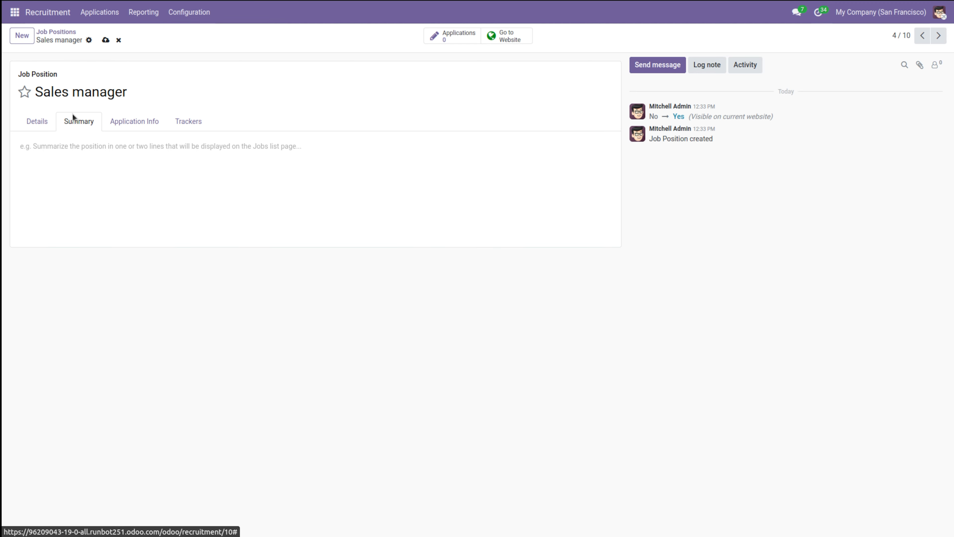
pyautogui.click(83, 146)
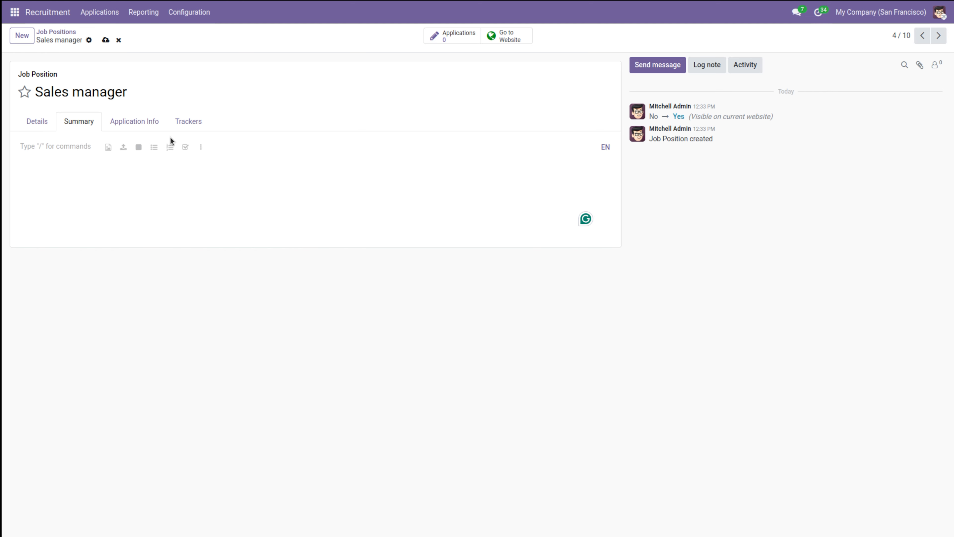
# Step: Change the offer timing text in the application info to "4 Days after the interview"
pyautogui.click(125, 121)
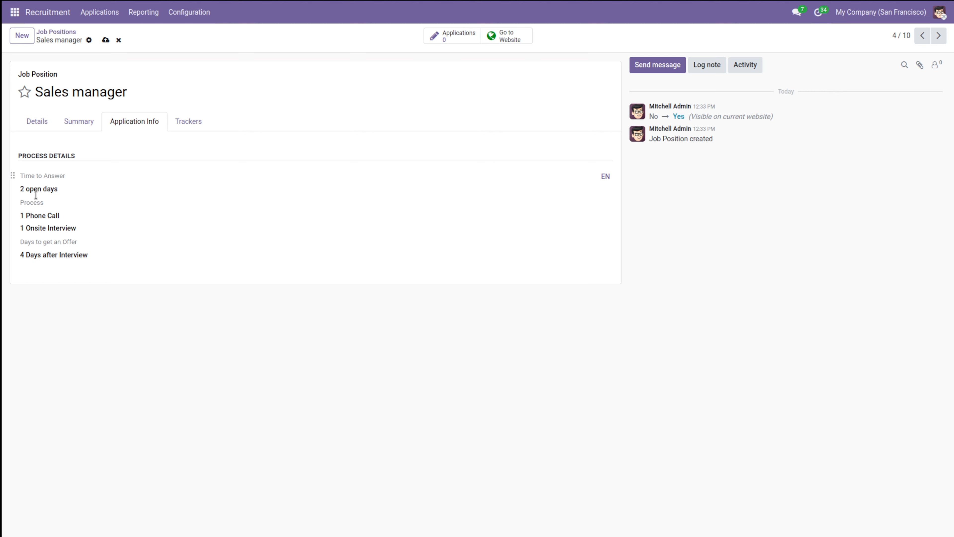
pyautogui.click(55, 259)
pyautogui.moveTo(88, 259)
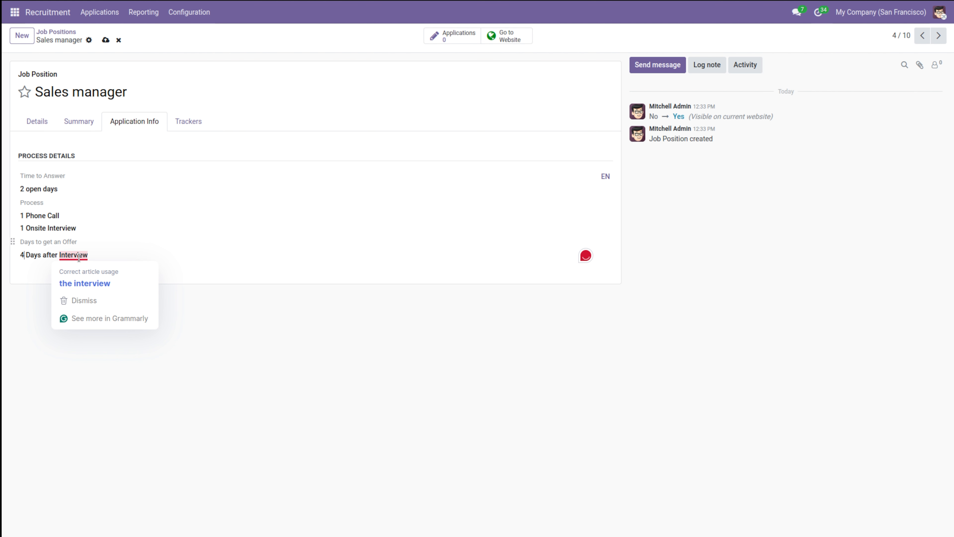
pyautogui.click(85, 279)
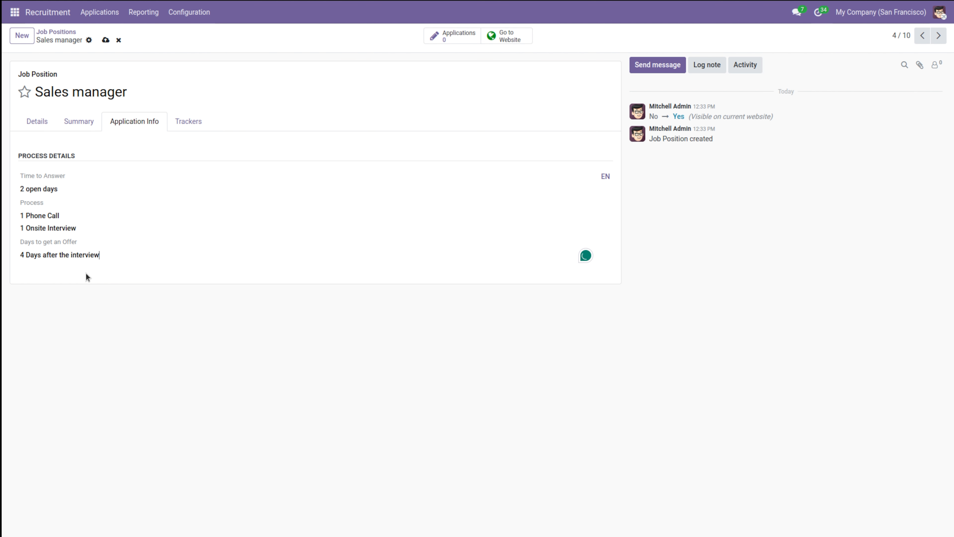
pyautogui.click(184, 121)
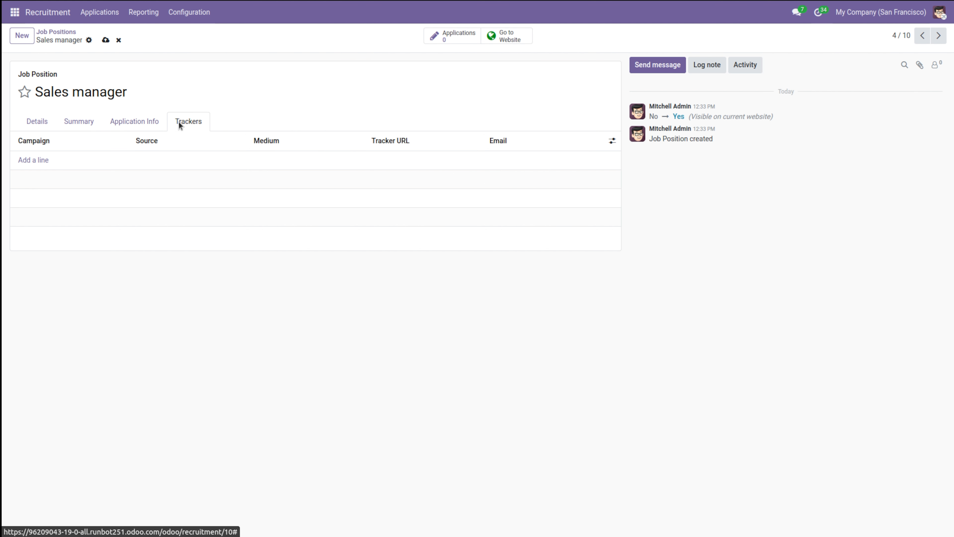
pyautogui.click(28, 157)
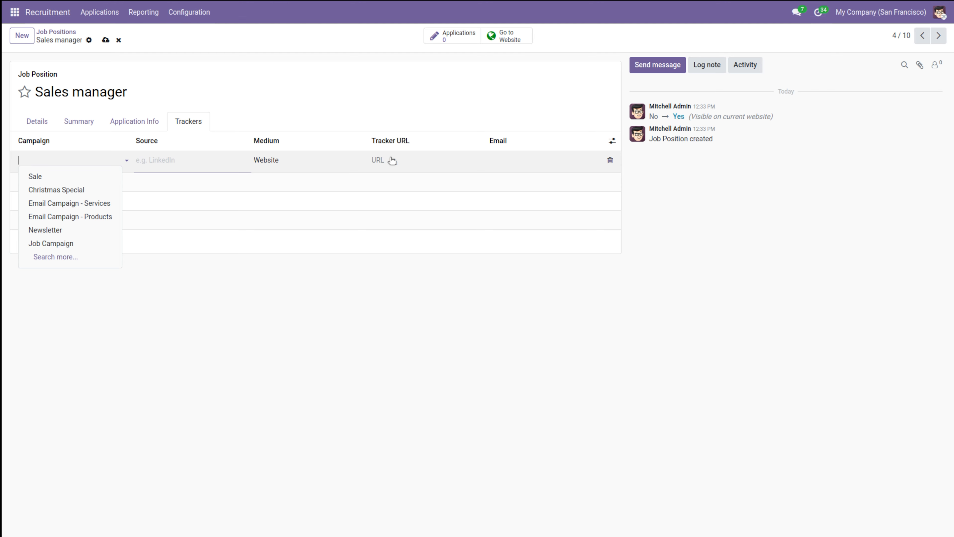
pyautogui.click(329, 76)
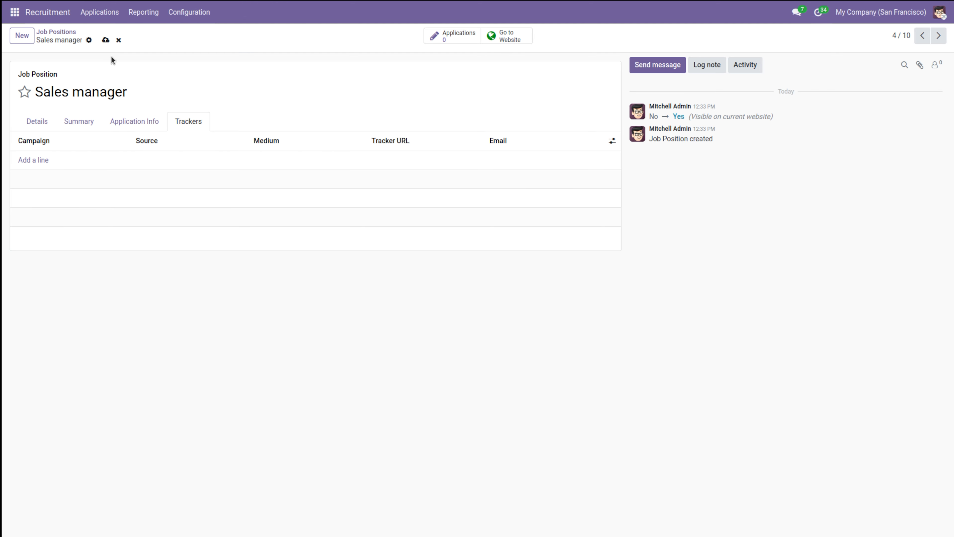
# Step: Save the job position and mark it as a favourite
pyautogui.click(30, 120)
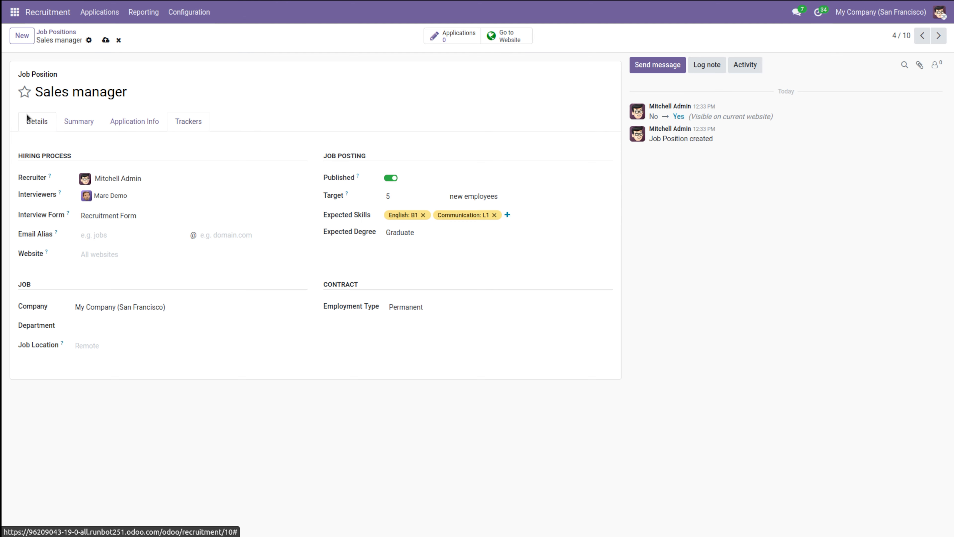
pyautogui.click(106, 39)
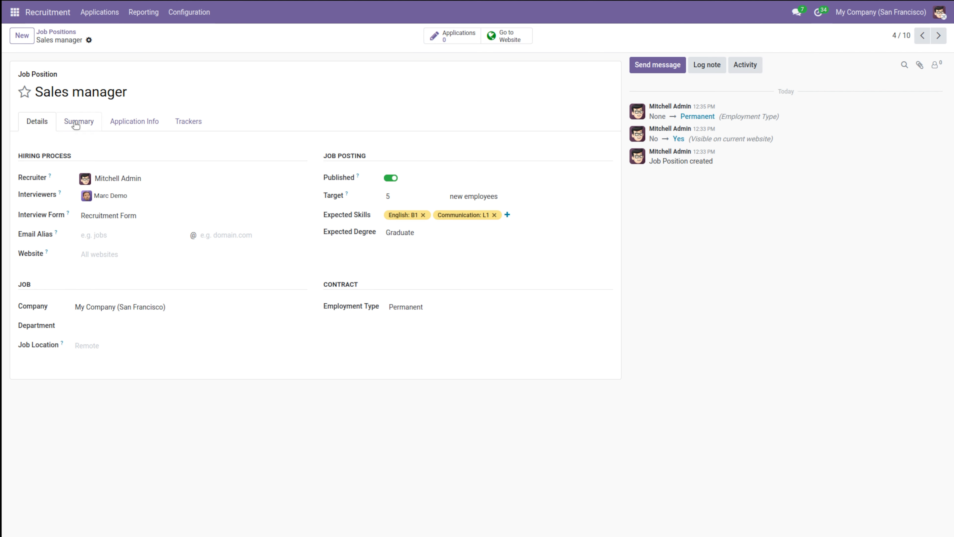
pyautogui.click(25, 92)
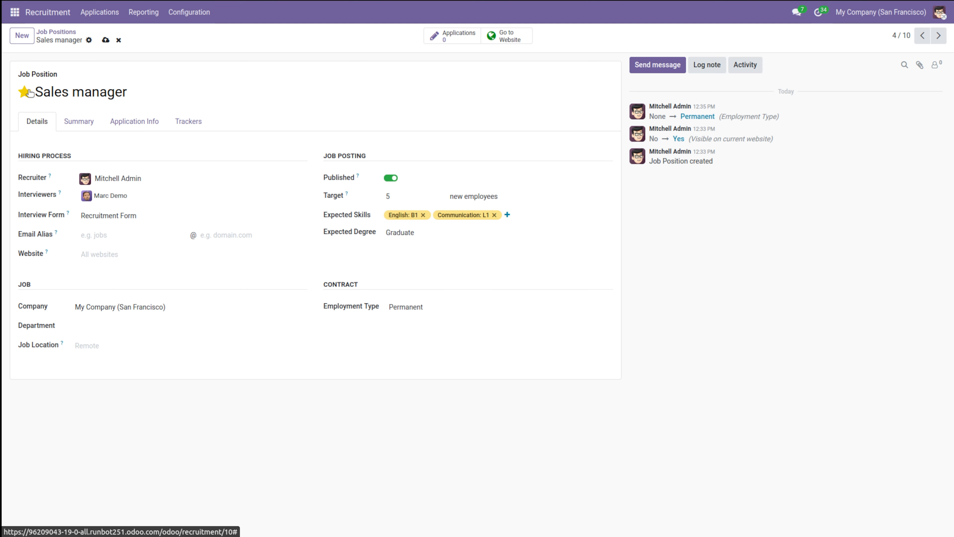
# Step: Open the Sales manager job page on the website and review its content
pyautogui.click(48, 34)
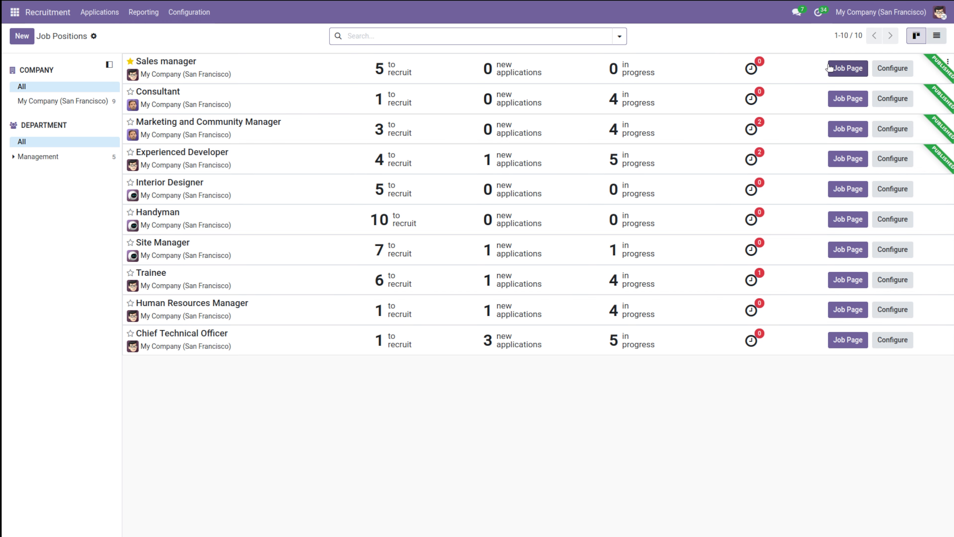
pyautogui.click(845, 70)
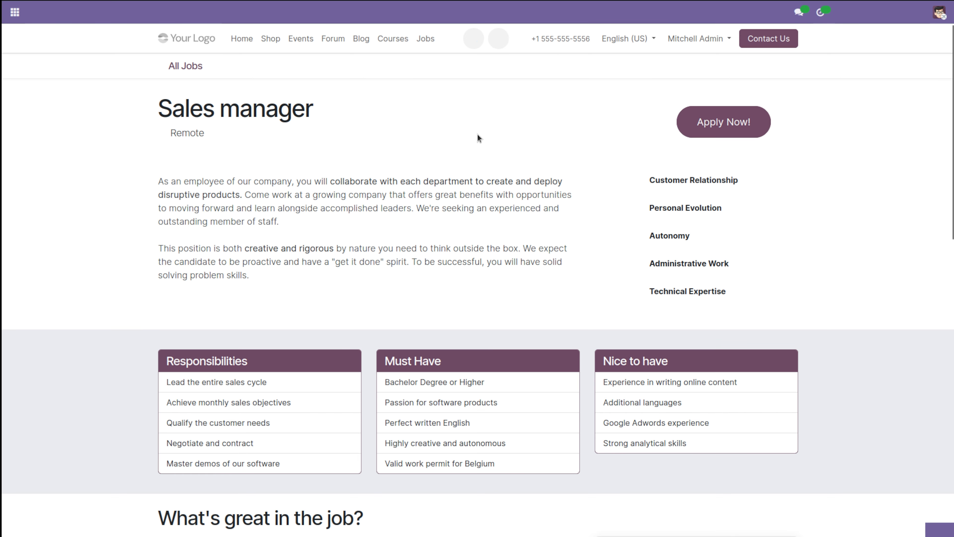
pyautogui.scroll(-15, 399, 421)
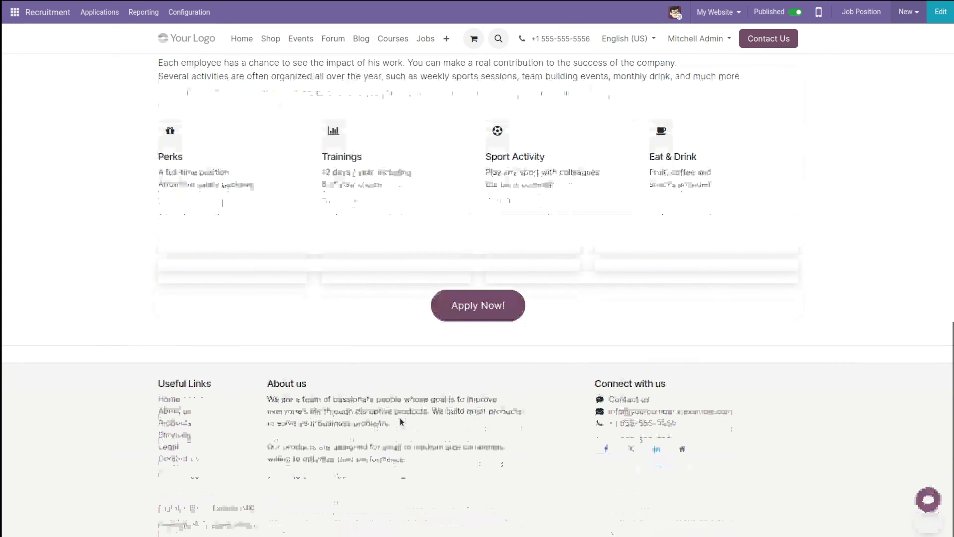
pyautogui.scroll(15, 400, 418)
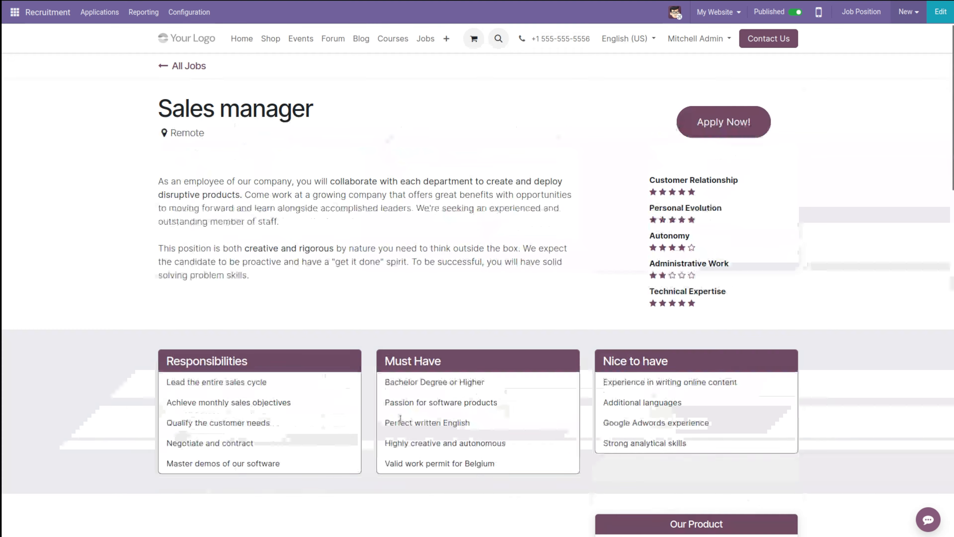
# Step: Try to submit a job application for Sales manager from the website form
pyautogui.click(721, 121)
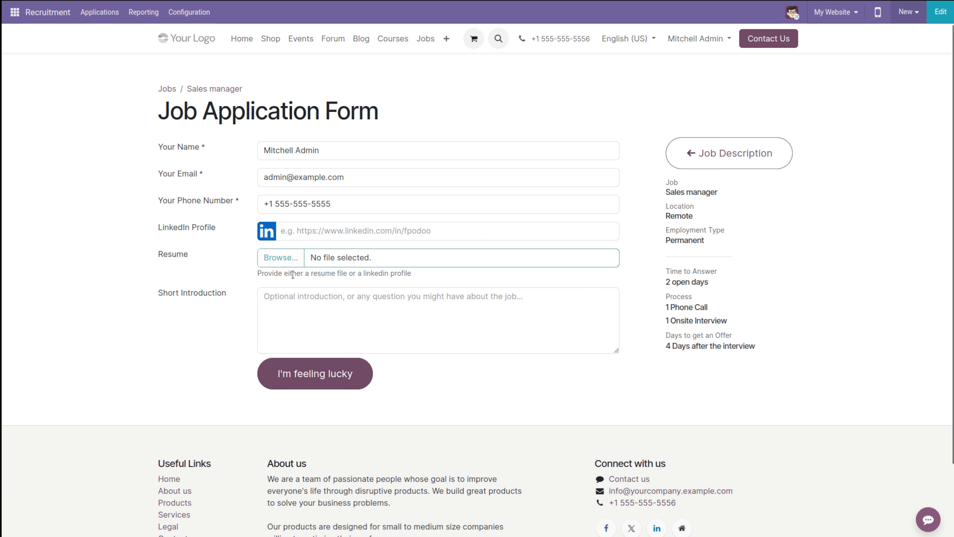
pyautogui.click(310, 383)
pyautogui.click(341, 225)
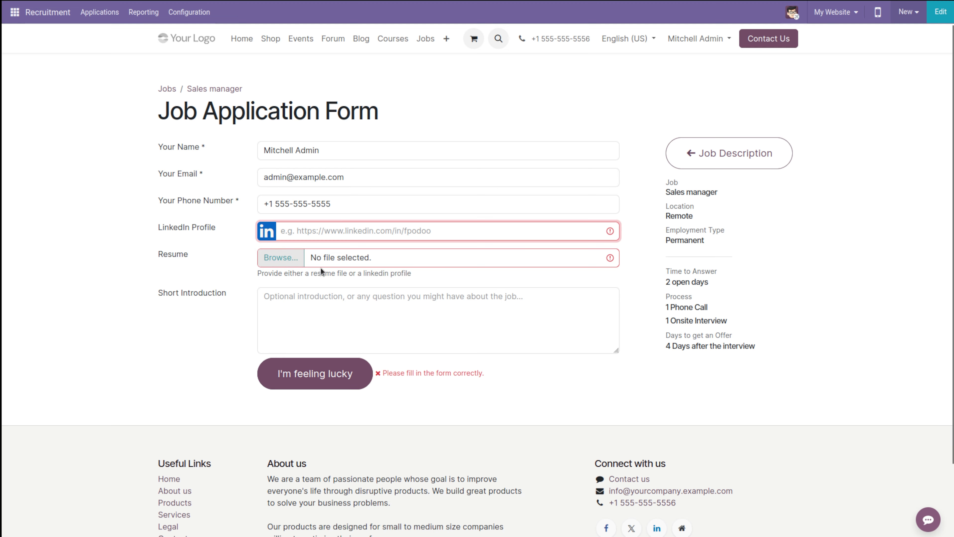
pyautogui.click(379, 372)
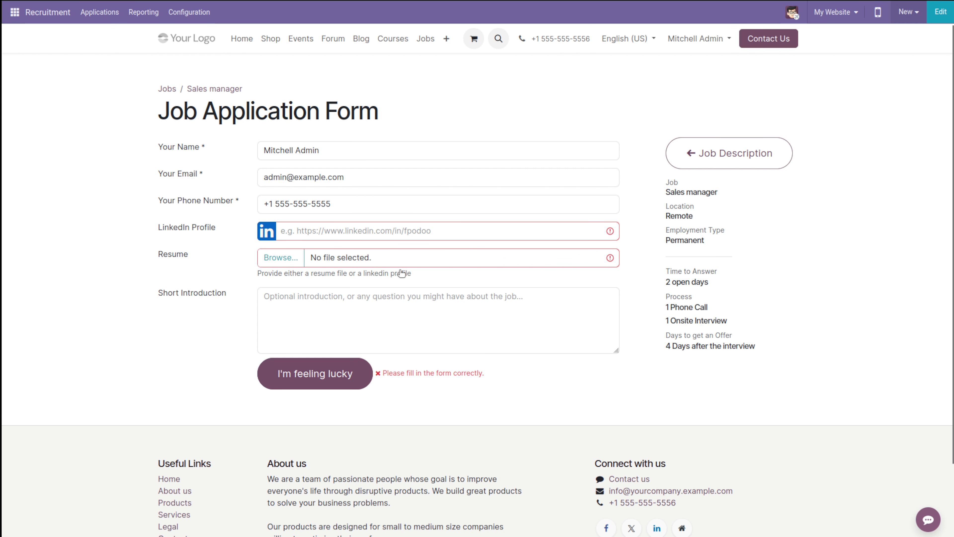
# Step: Browse the website's list of job offers
pyautogui.scroll(-2, 401, 289)
pyautogui.scroll(2, 401, 288)
pyautogui.scroll(-2, 595, 102)
pyautogui.scroll(2, 595, 101)
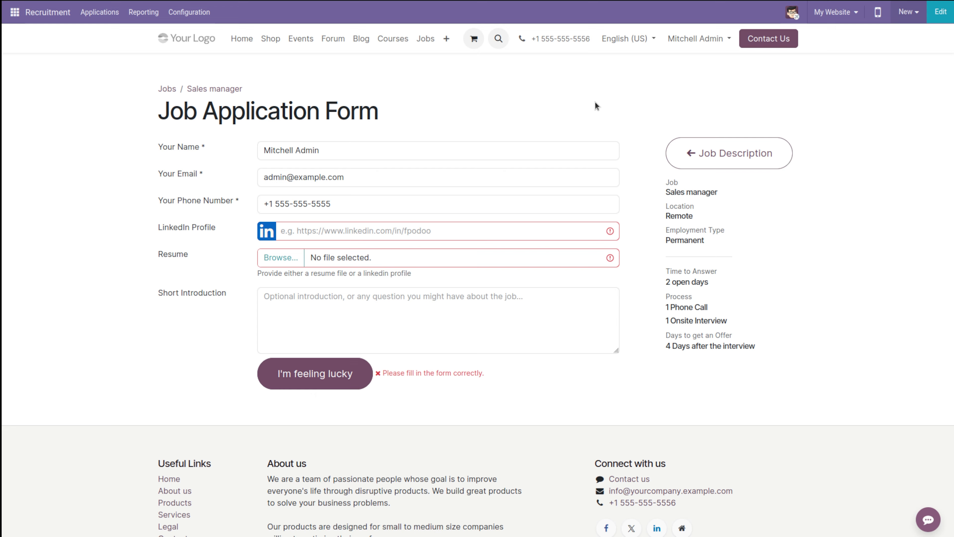
pyautogui.click(167, 90)
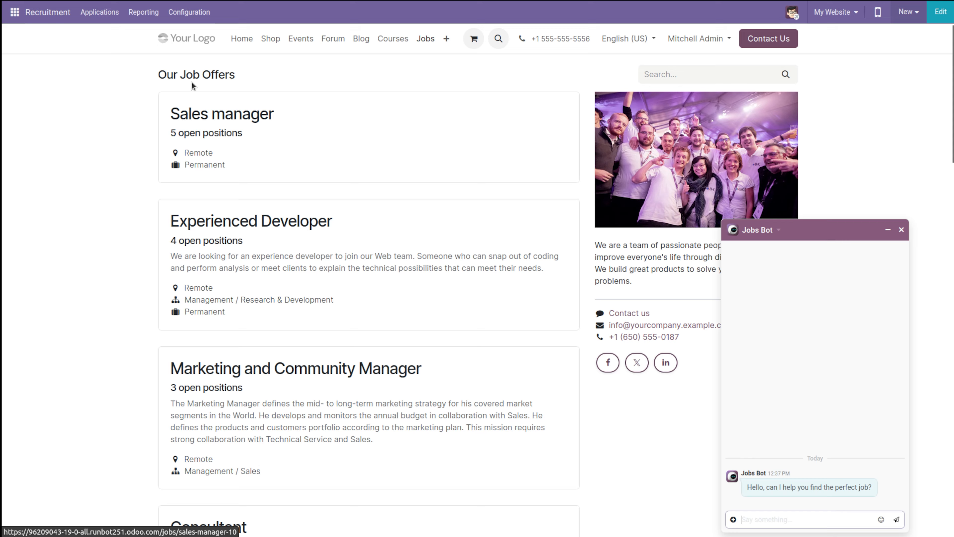
pyautogui.scroll(-3, 220, 331)
pyautogui.scroll(-20, 219, 329)
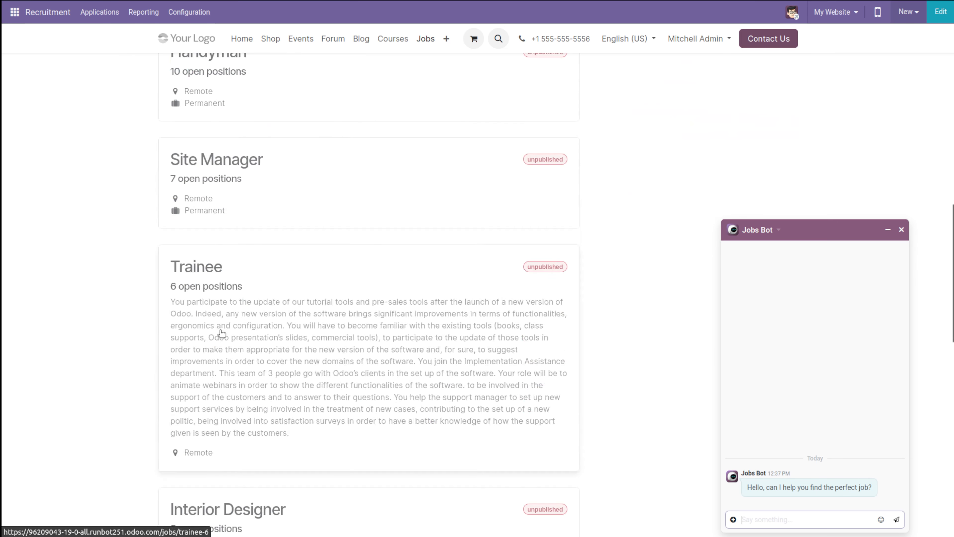
pyautogui.scroll(20, 219, 329)
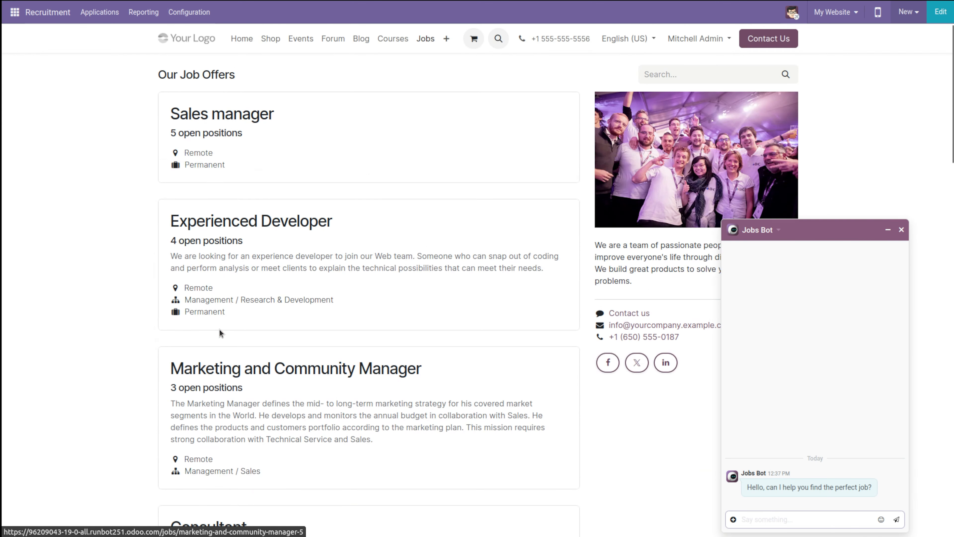
pyautogui.scroll(-7, 249, 432)
pyautogui.scroll(7, 249, 432)
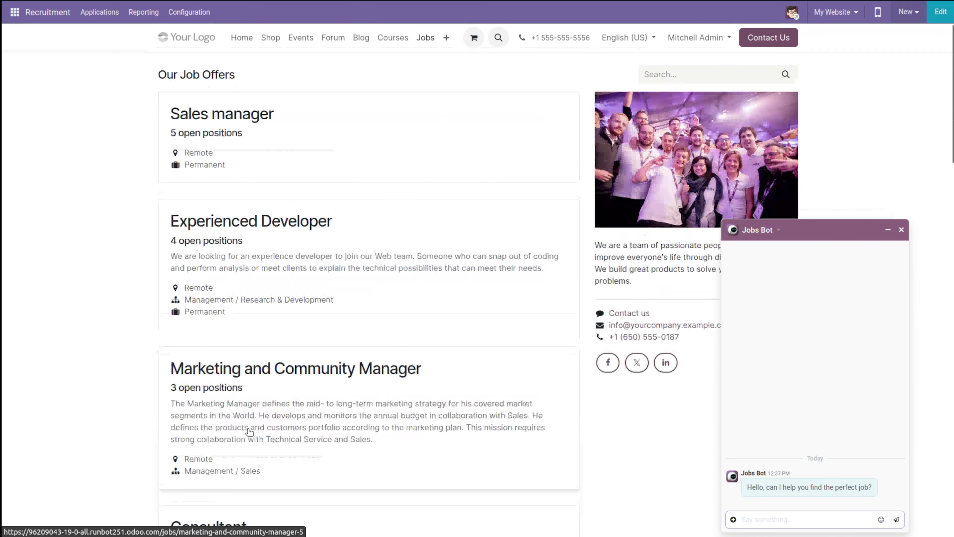
pyautogui.scroll(-10, 298, 333)
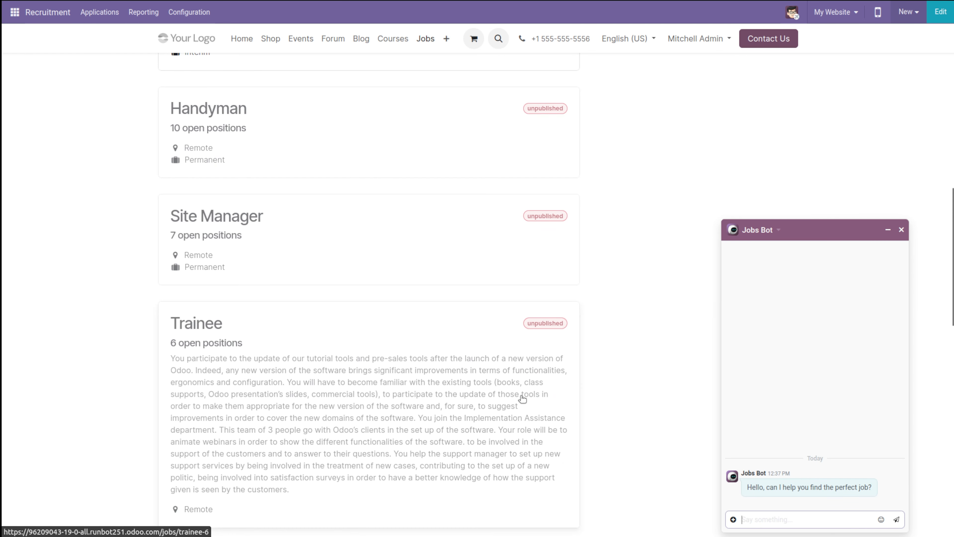
pyautogui.scroll(-10, 435, 496)
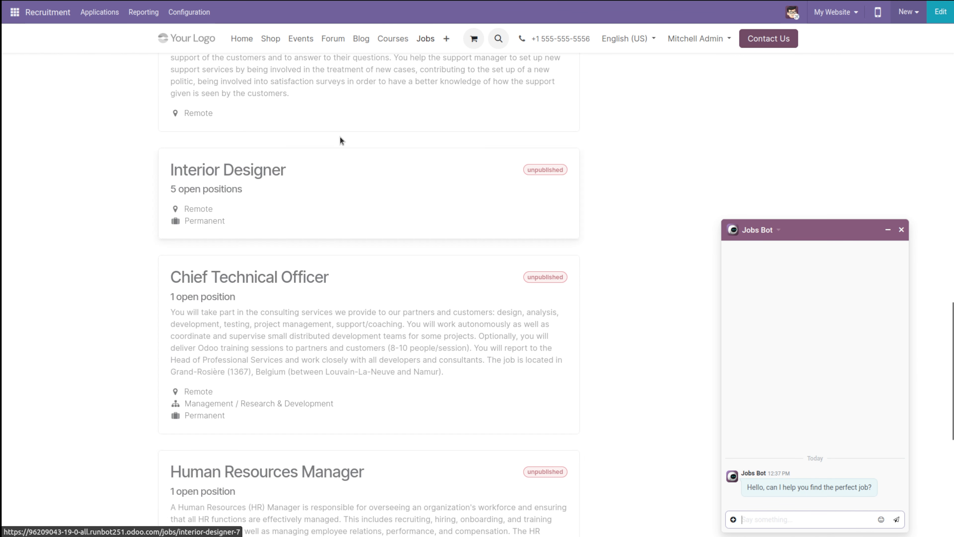
pyautogui.scroll(-8, 209, 320)
pyautogui.scroll(20, 209, 317)
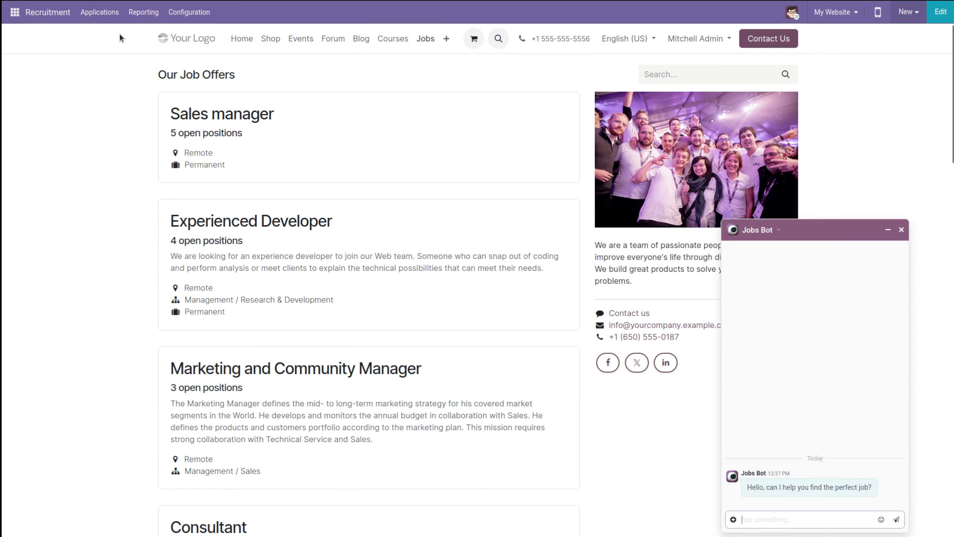
# Step: Return from the website to the Recruitment job positions overview
pyautogui.click(118, 17)
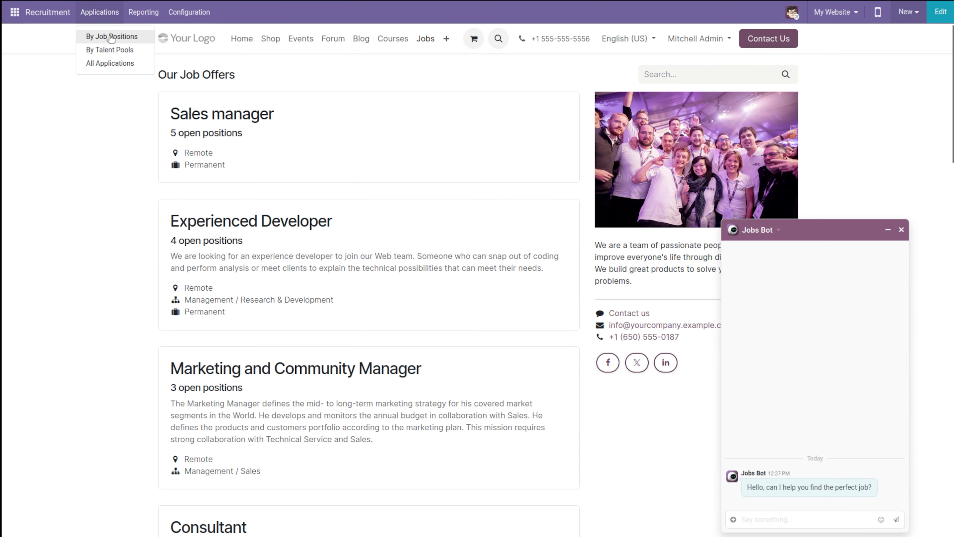
pyautogui.click(44, 13)
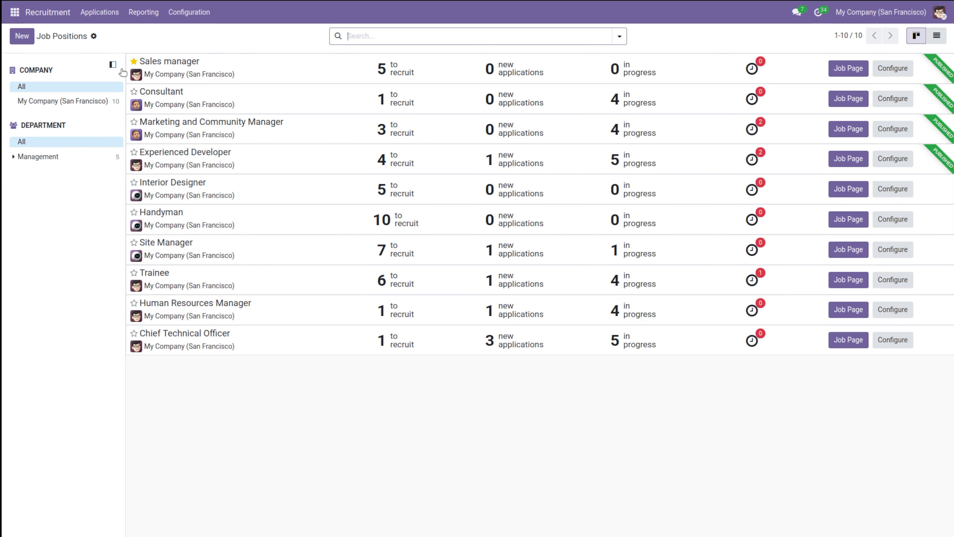
# Step: Open the talent pools and create a new talent in the Developer pool
pyautogui.click(100, 19)
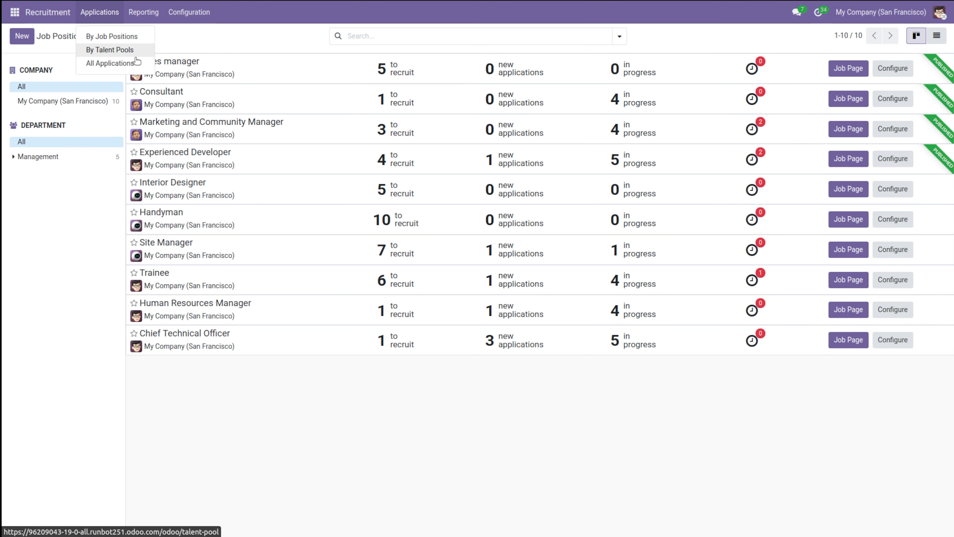
pyautogui.click(124, 36)
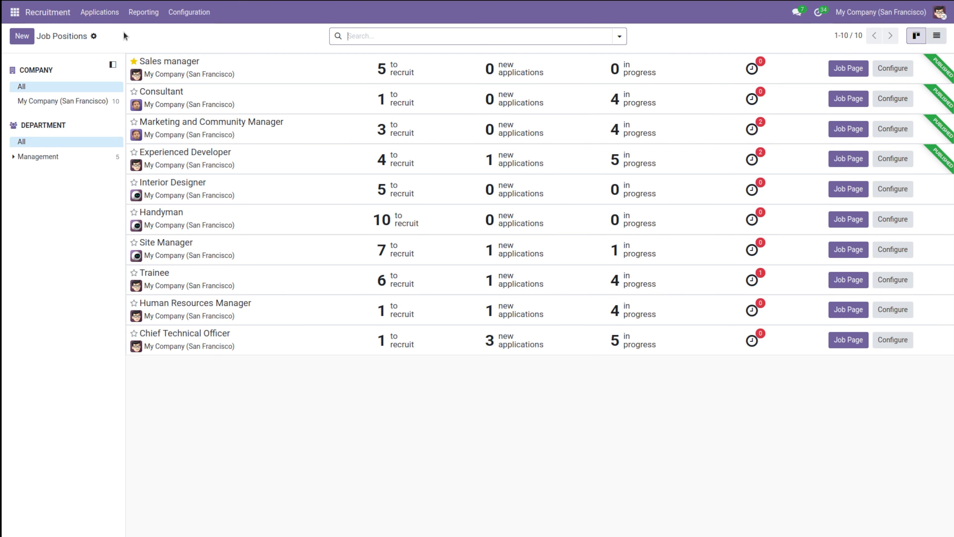
pyautogui.click(107, 18)
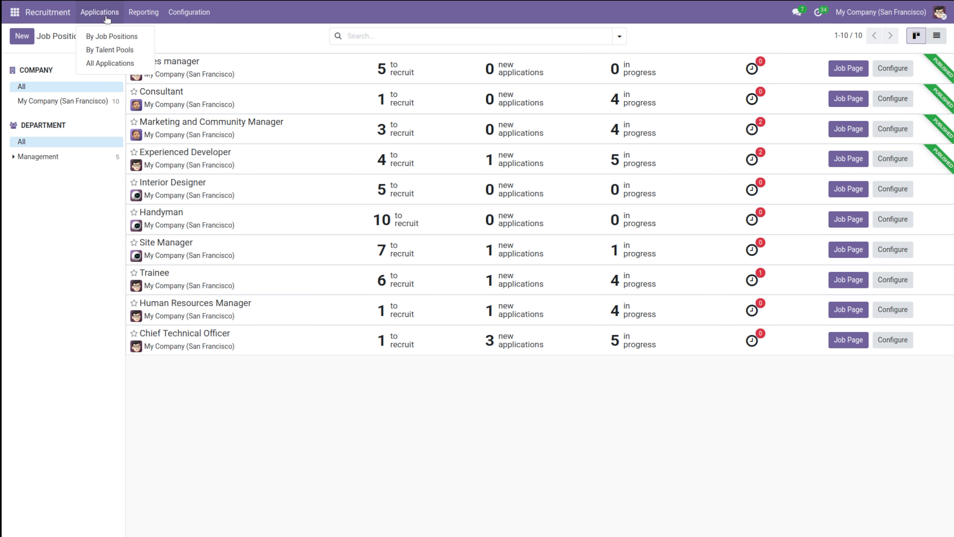
pyautogui.click(117, 50)
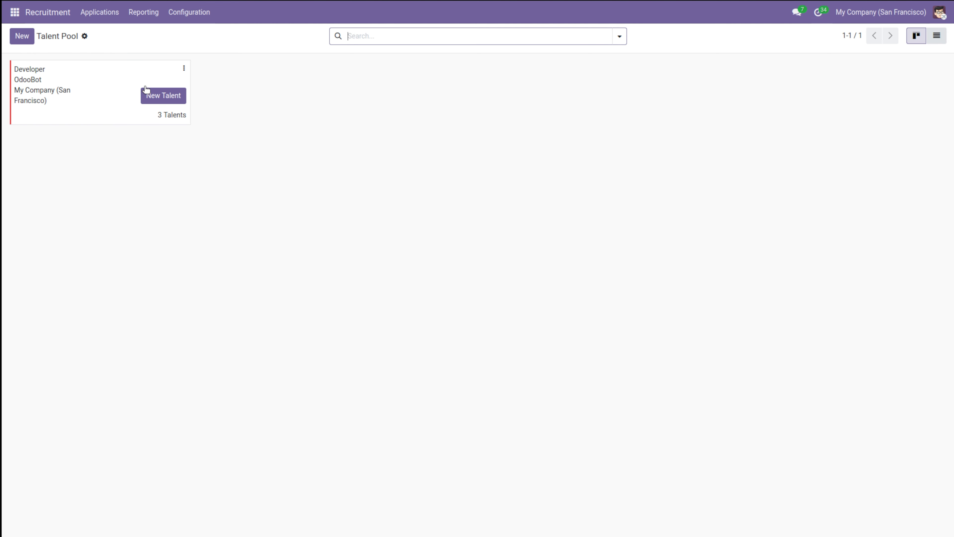
pyautogui.click(153, 95)
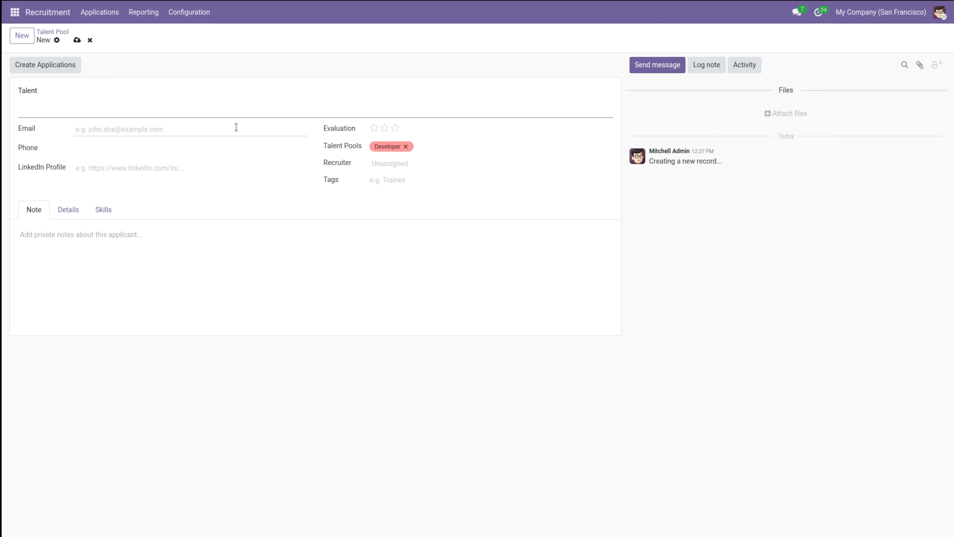
# Step: Open the new talent's skills section and start picking a skill from the list
pyautogui.click(104, 210)
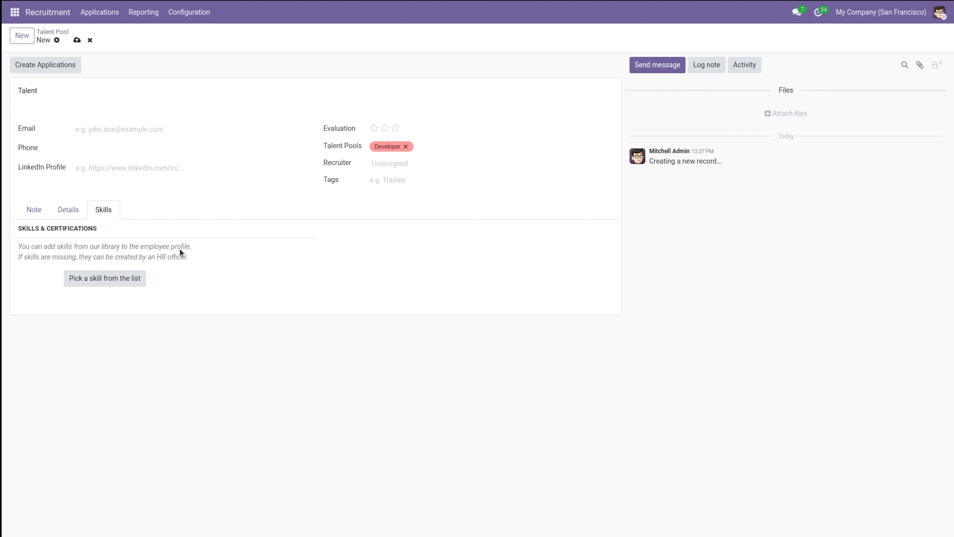
pyautogui.click(120, 279)
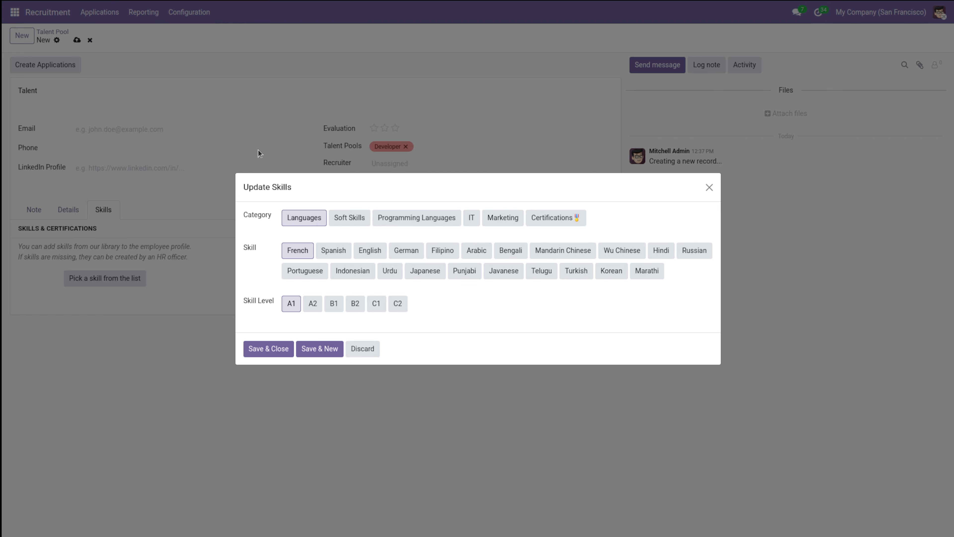